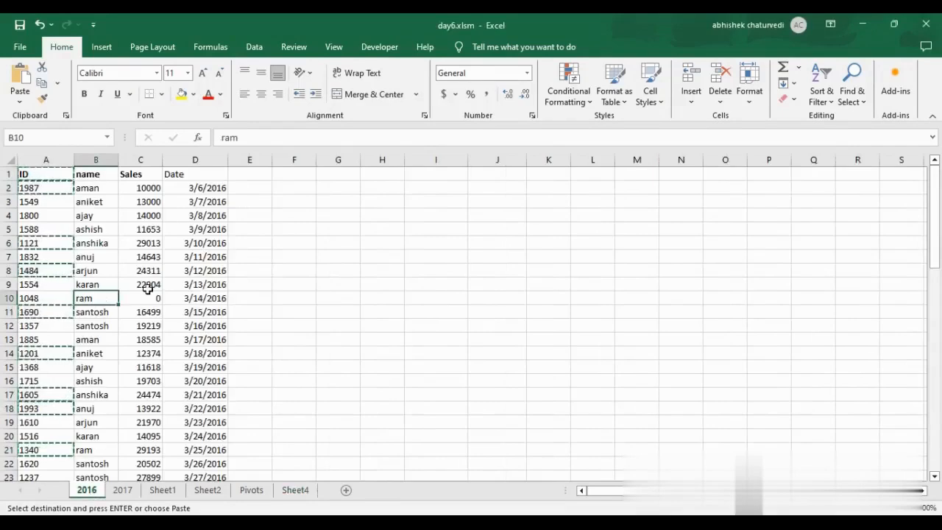
# Cancel the pending copy on the 2016 sheet and make the Date header in D1 bold.
pyautogui.press('Escape')
pyautogui.click(101, 269)
pyautogui.hotkey('ctrl', 'Up')
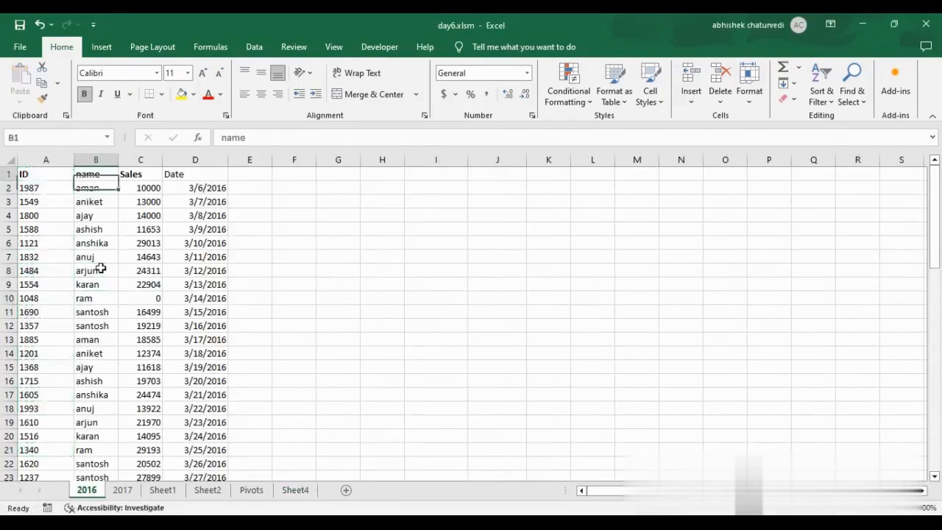
pyautogui.press('Left')
pyautogui.hotkey('ctrl', 'shift', 'Down')
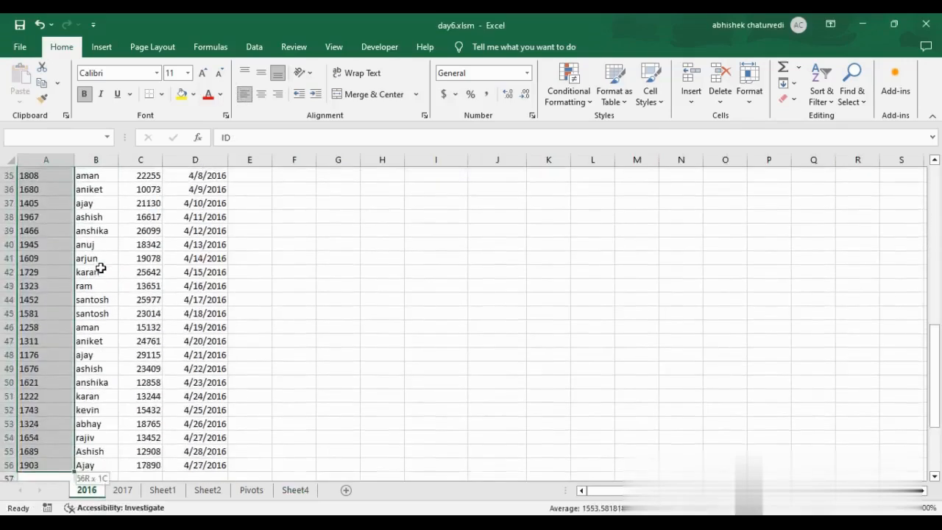
pyautogui.hotkey('ctrl', 'shift', 'Up')
pyautogui.press('Right')
pyautogui.press('Right')
pyautogui.press('Right')
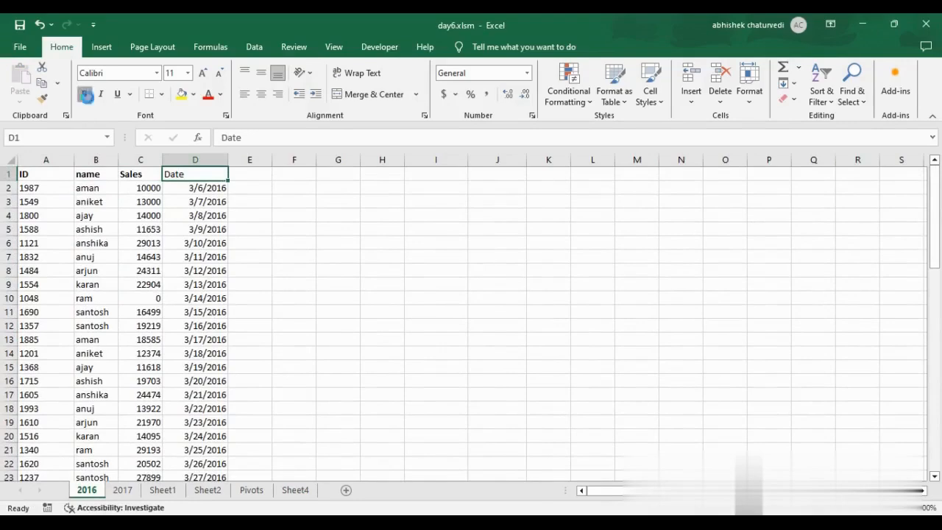
pyautogui.click(307, 382)
# Rename Sheet4 as Dynamic Vlookup.
pyautogui.click(298, 489)
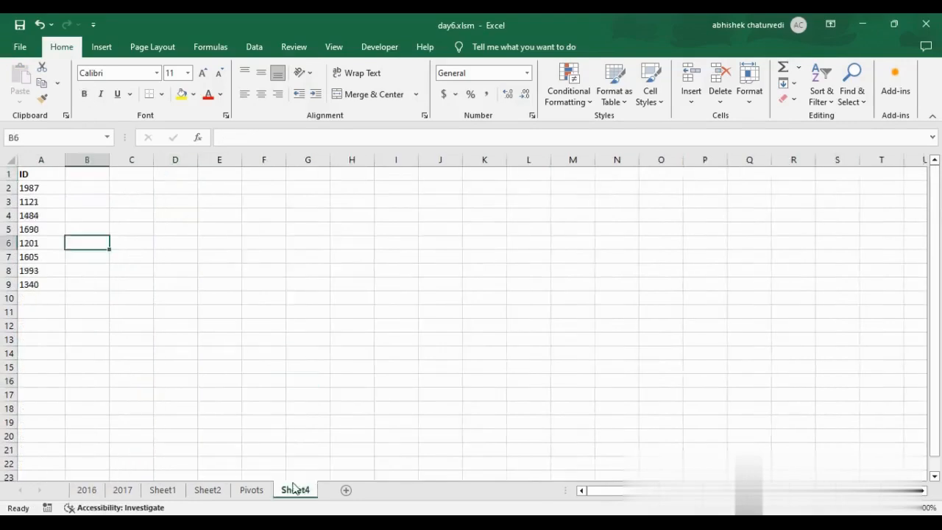
pyautogui.rightClick(298, 489)
pyautogui.click(327, 353)
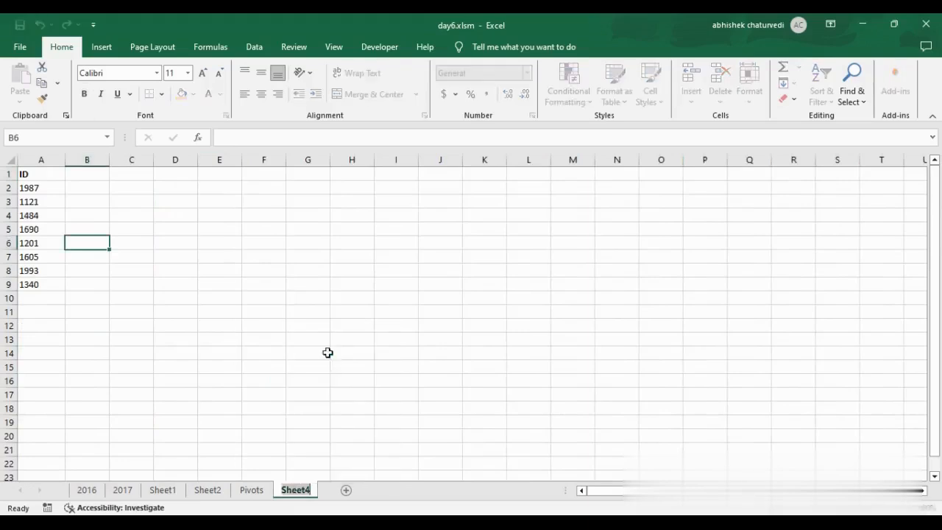
pyautogui.press('BackSpace')
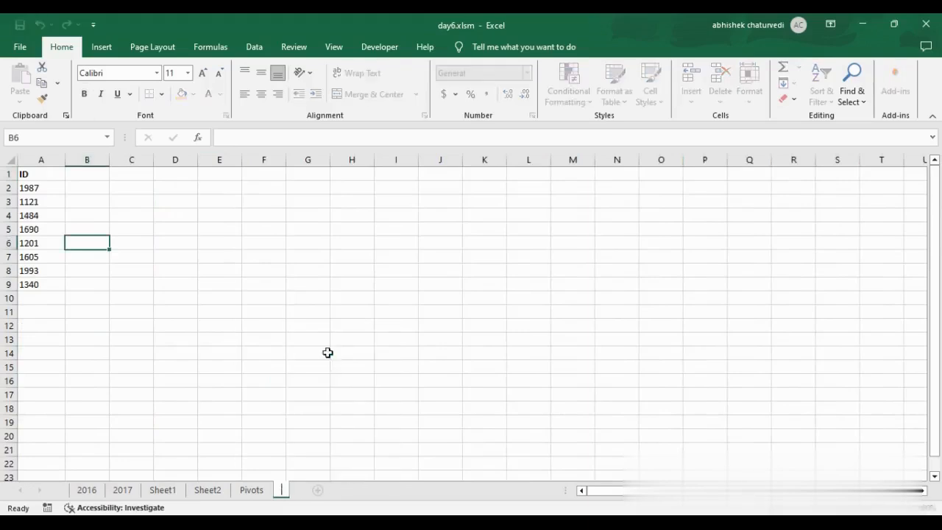
pyautogui.write('Dynamic')
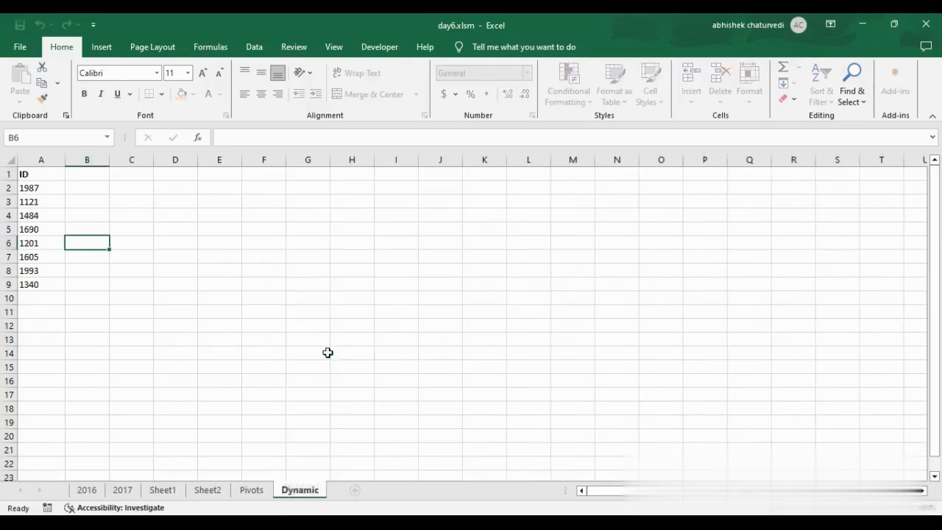
pyautogui.write(' Vlookup')
pyautogui.press('Return')
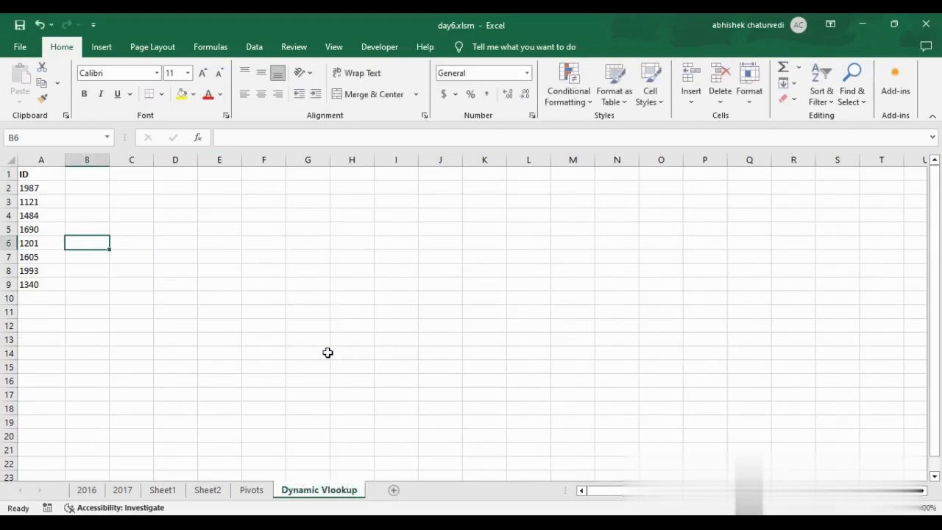
# Start a new defined name called VlookupTable from cell B2 of the Dynamic Vlookup sheet.
pyautogui.click(87, 170)
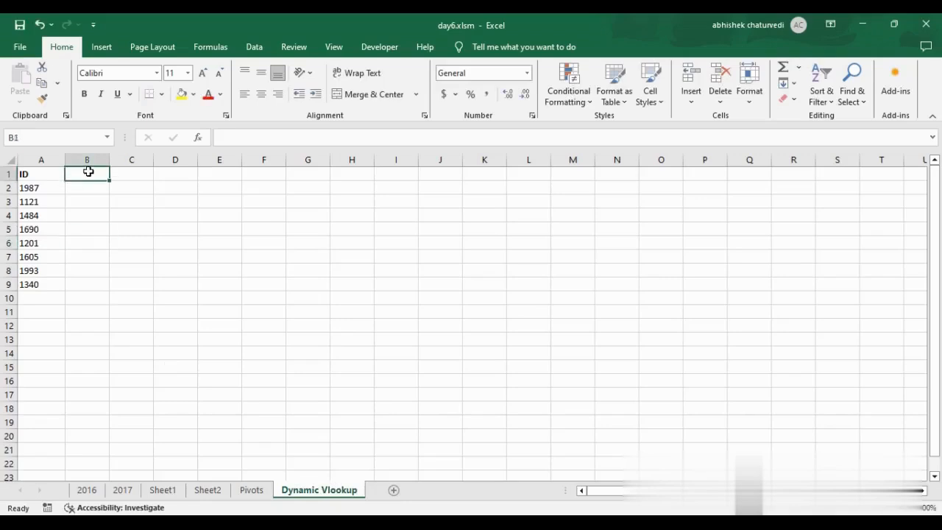
pyautogui.click(88, 188)
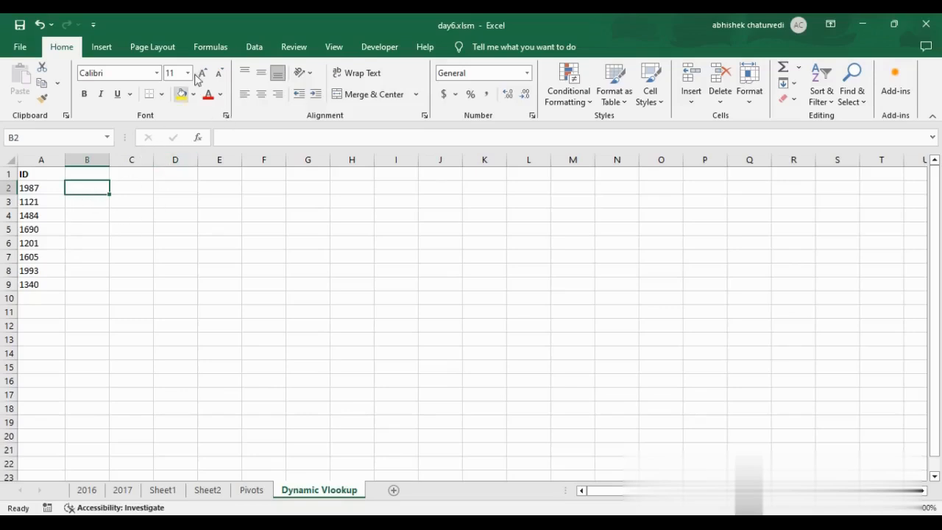
pyautogui.click(211, 48)
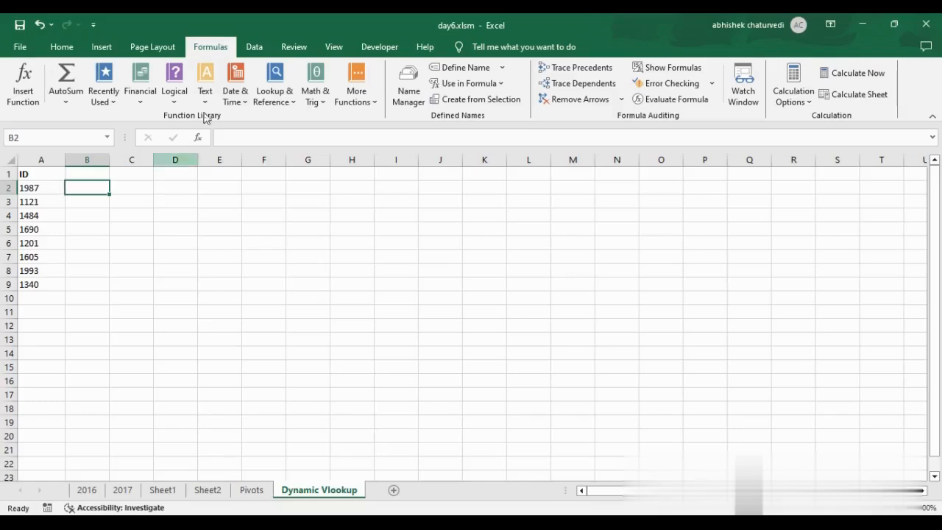
pyautogui.click(410, 91)
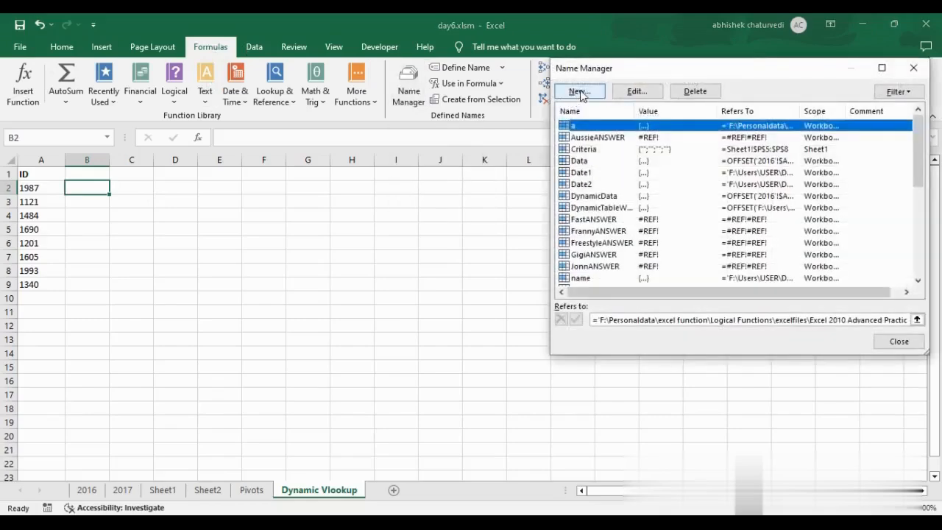
pyautogui.click(579, 91)
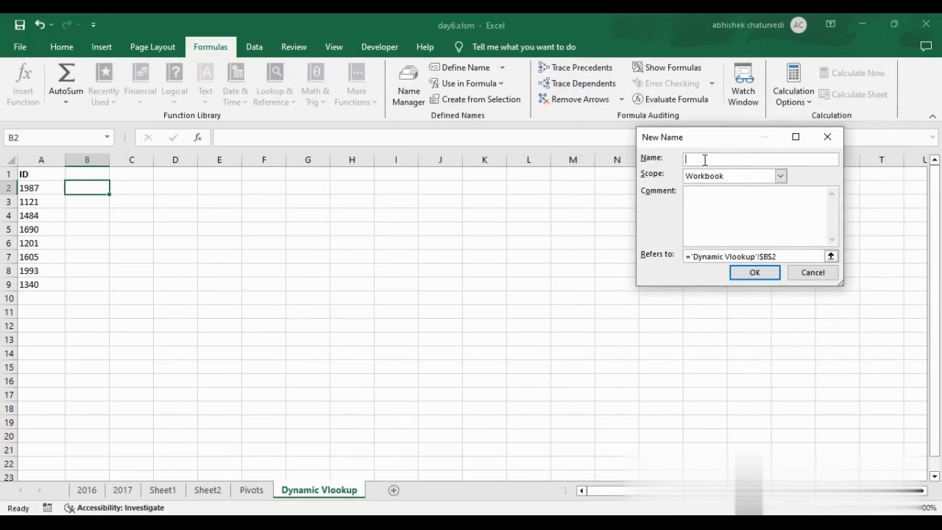
pyautogui.write('VlookupTable')
# Replace the name's reference with an OFFSET formula starting at A1 of the 2016 sheet, with row and column offsets of 0.
pyautogui.moveTo(692, 256); pyautogui.dragTo(777, 256)
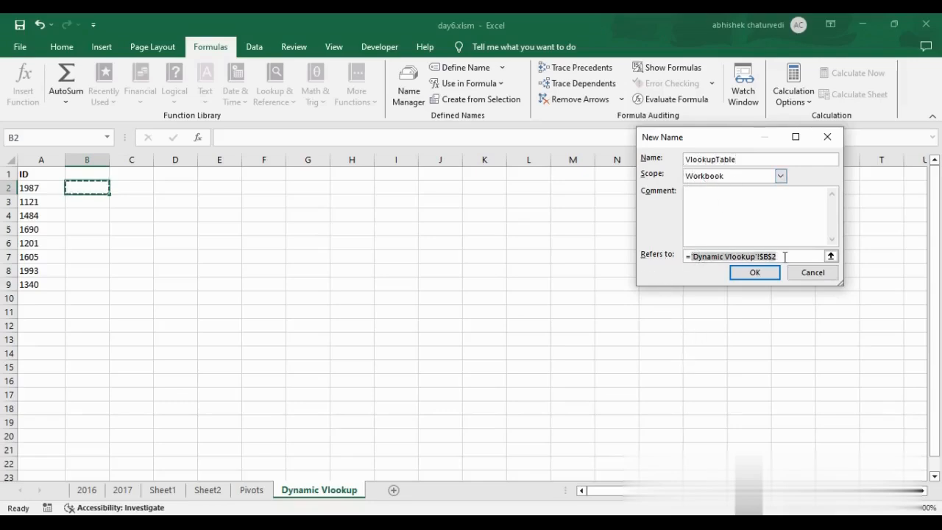
pyautogui.press('BackSpace')
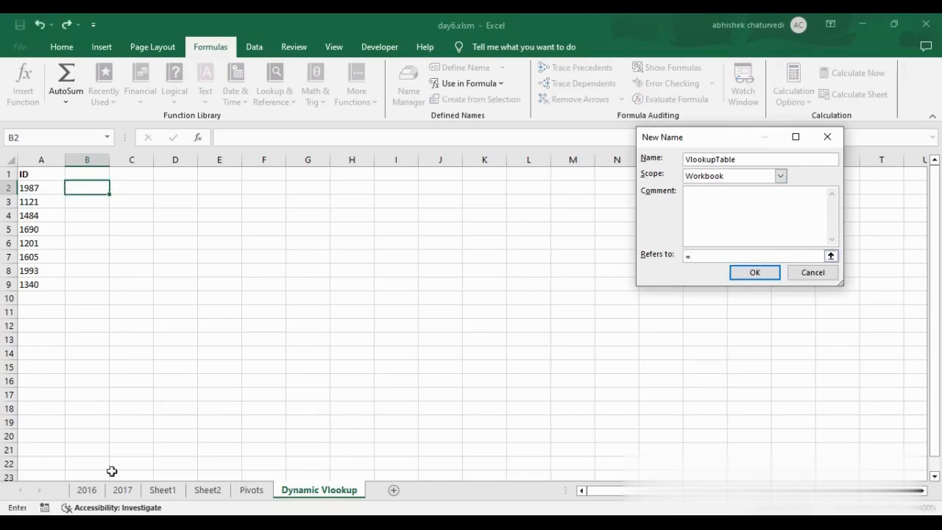
pyautogui.click(87, 490)
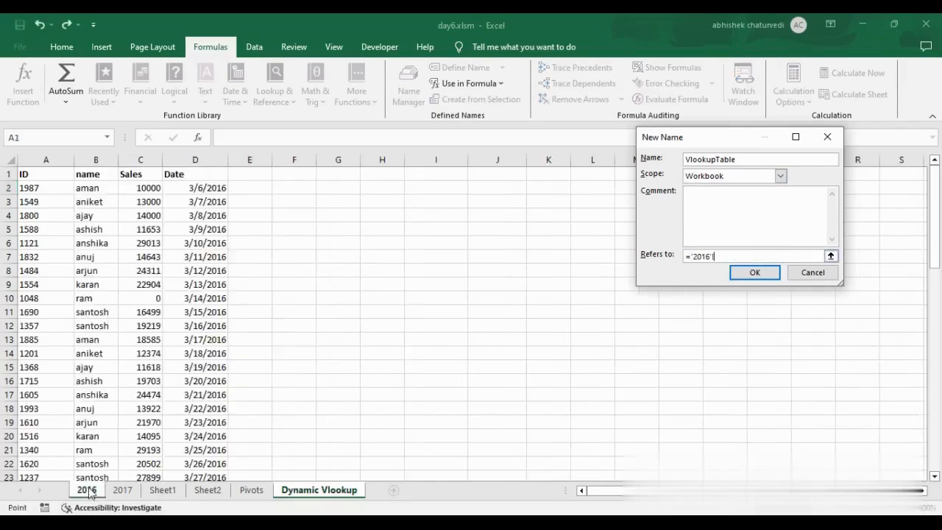
pyautogui.click(49, 175)
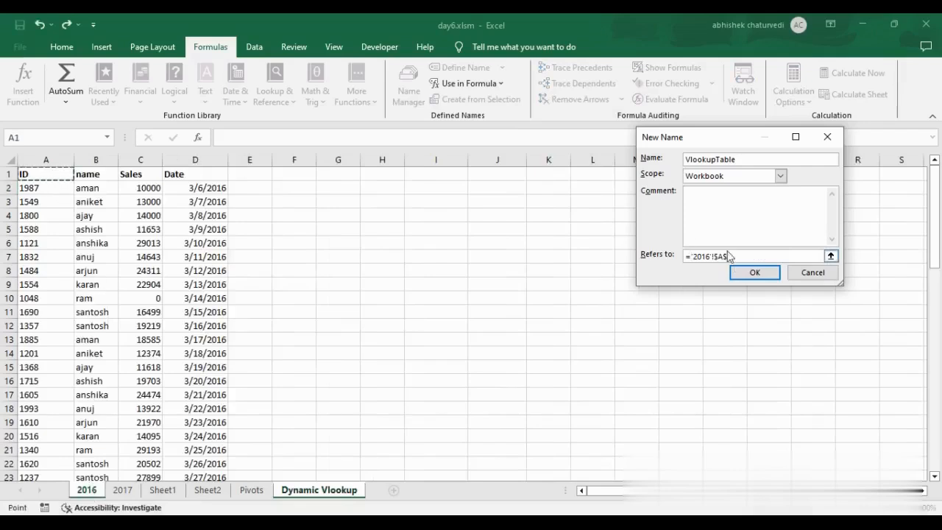
pyautogui.moveTo(733, 256); pyautogui.dragTo(692, 255)
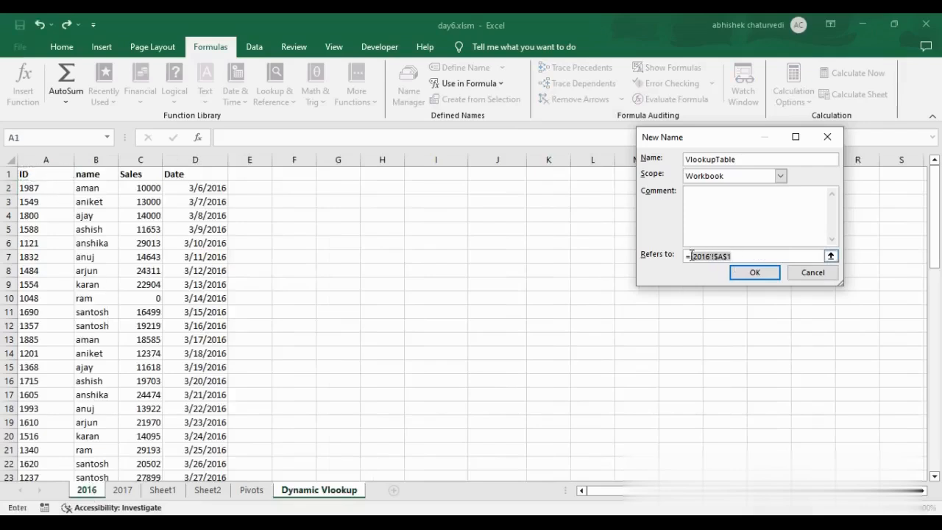
pyautogui.press('BackSpace')
pyautogui.write('offset(')
pyautogui.click(44, 175)
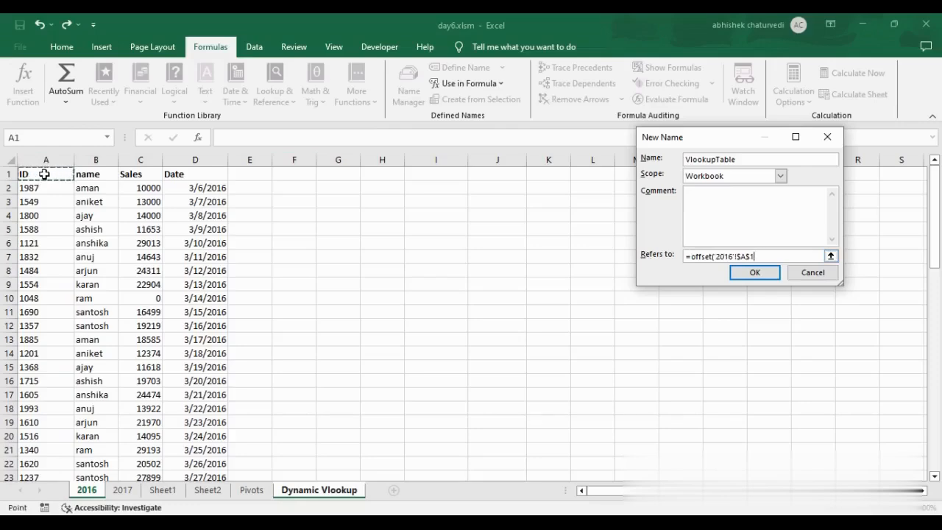
pyautogui.write(',0,0,')
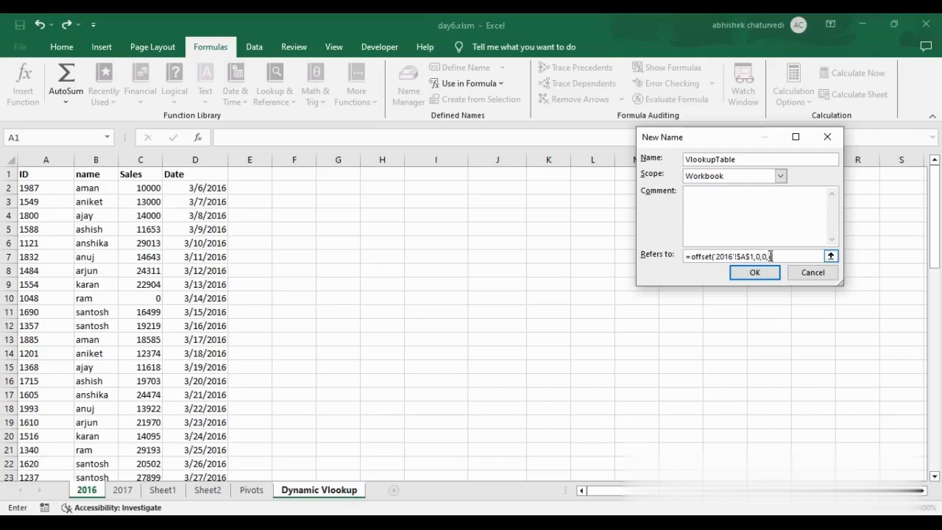
# Complete the OFFSET with COUNTA of column A as height and COUNTA of row 1 as width, both on sheet 2016, and save the name.
pyautogui.write('ounta')
pyautogui.click(51, 159)
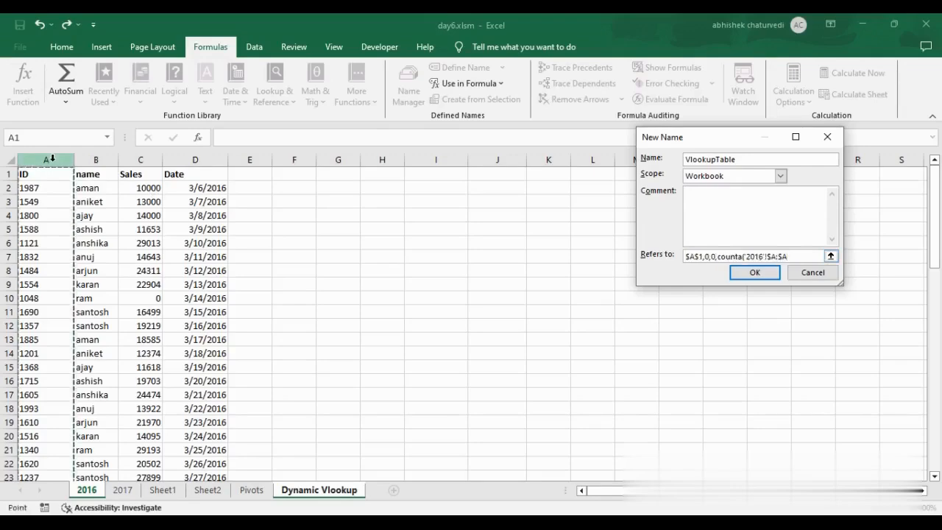
pyautogui.write(')')
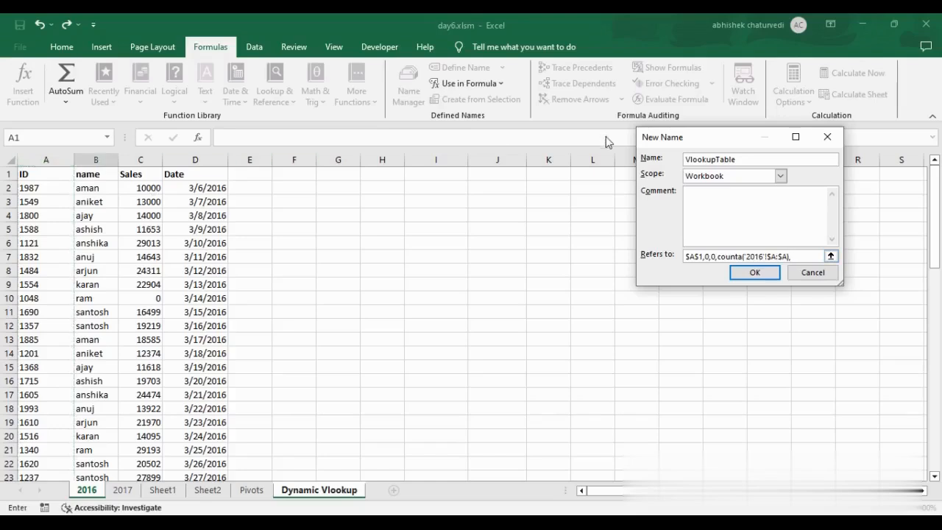
pyautogui.write(',counta(')
pyautogui.click(9, 174)
pyautogui.write(')')
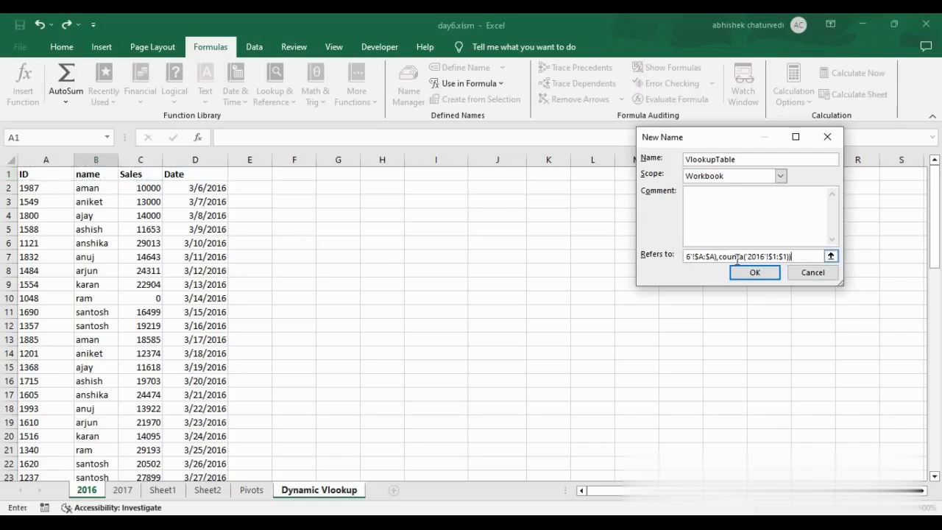
pyautogui.moveTo(801, 256); pyautogui.dragTo(642, 256)
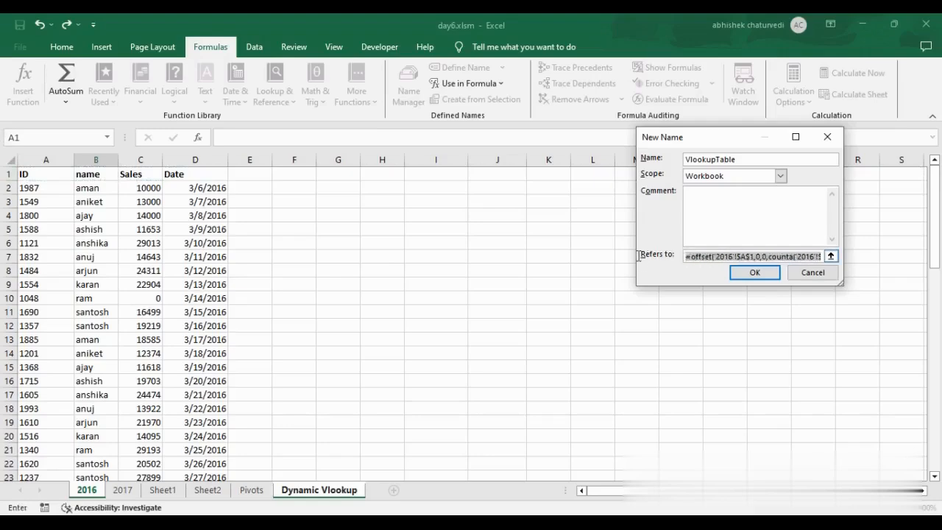
pyautogui.click(694, 257)
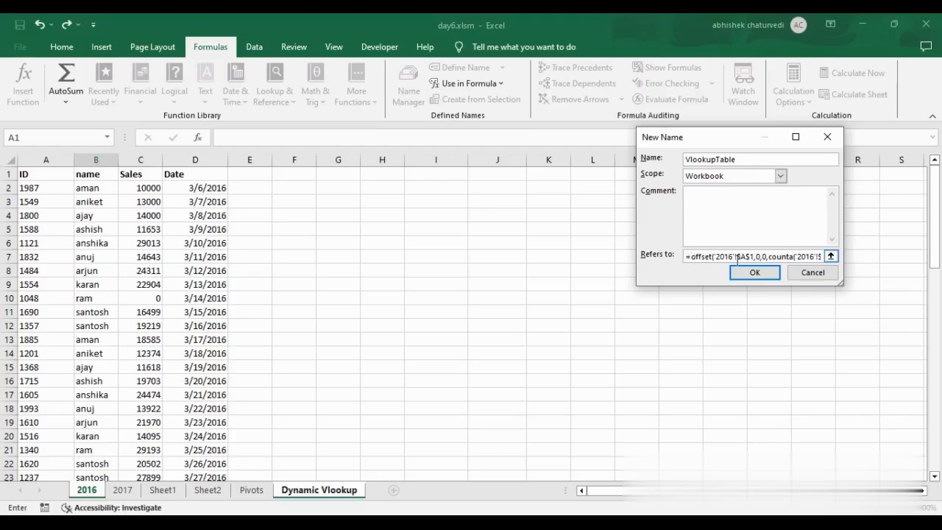
pyautogui.click(753, 272)
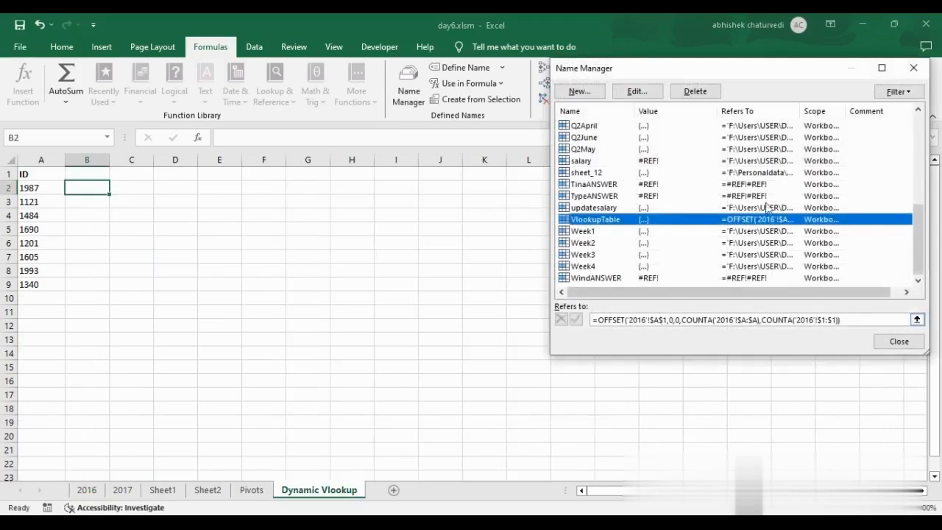
pyautogui.click(899, 341)
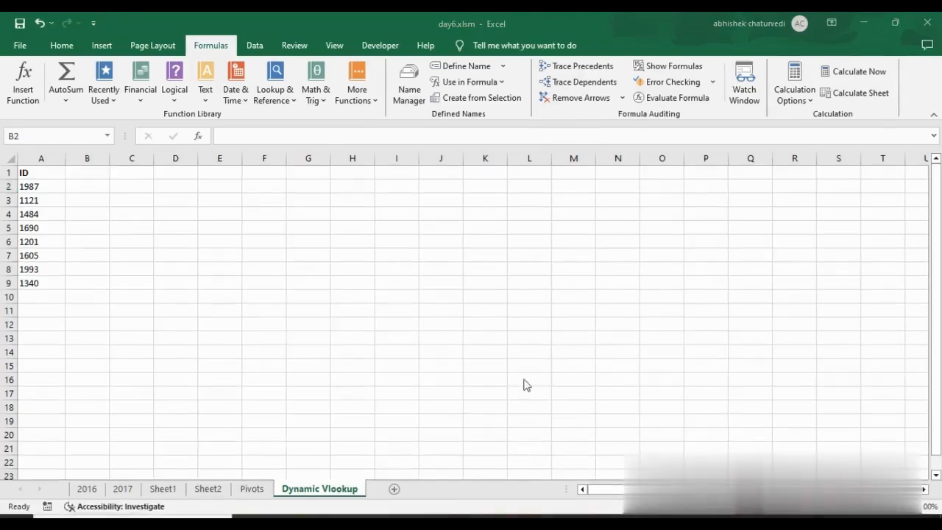
# Start another new defined name called MatchTable from cell B2.
pyautogui.click(92, 189)
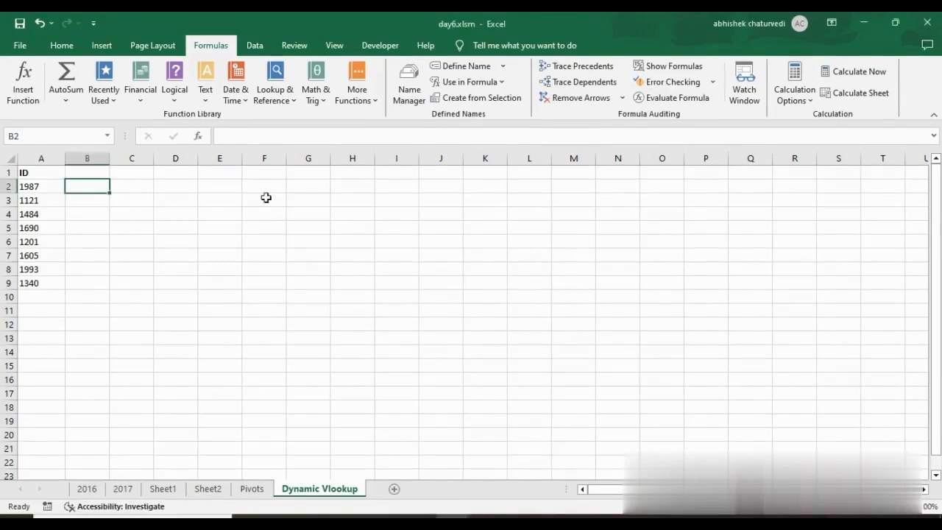
pyautogui.click(411, 84)
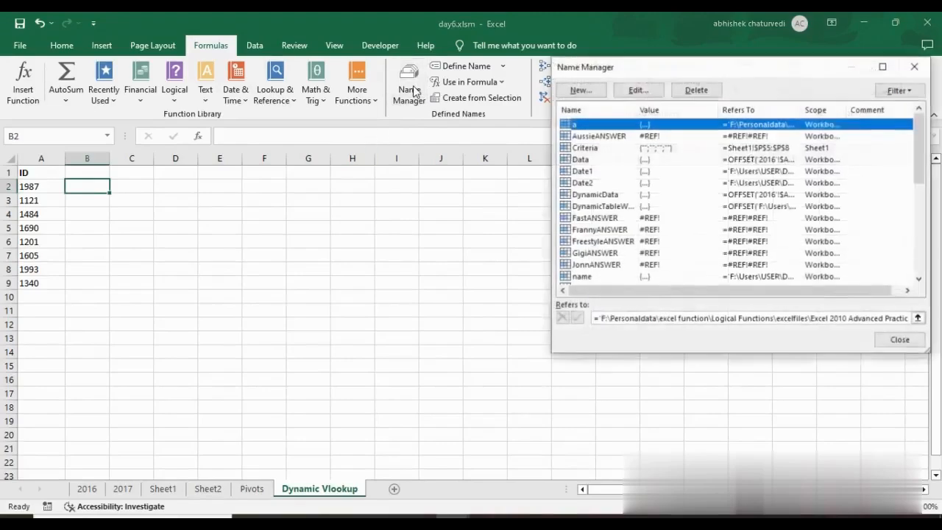
pyautogui.click(580, 90)
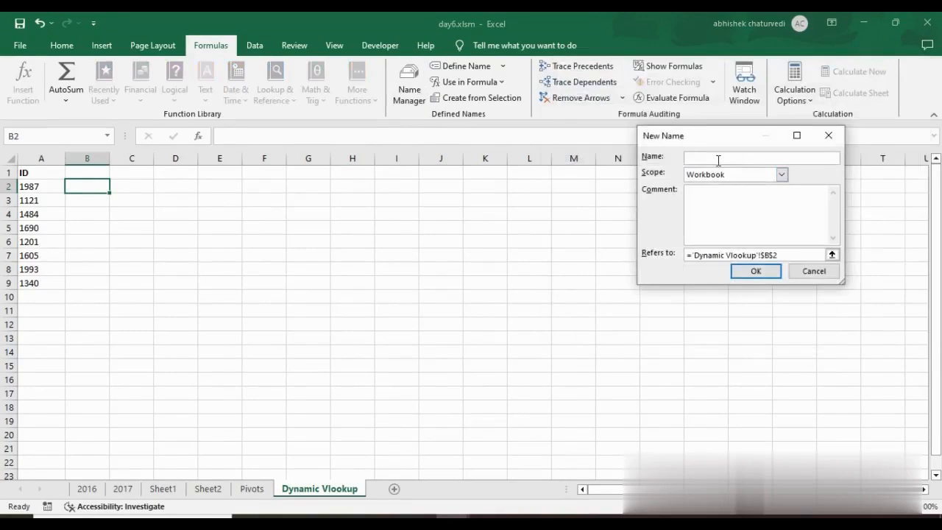
pyautogui.write('MatchTable')
# Replace the MatchTable reference with an OFFSET formula starting at A1 of the 2016 sheet, with row and column offsets of 0.
pyautogui.click(689, 255)
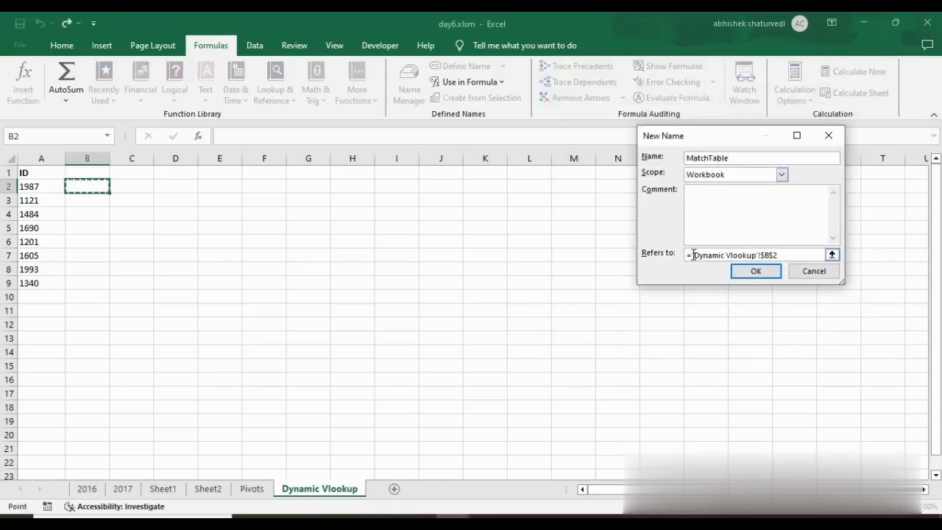
pyautogui.moveTo(690, 255); pyautogui.dragTo(809, 254)
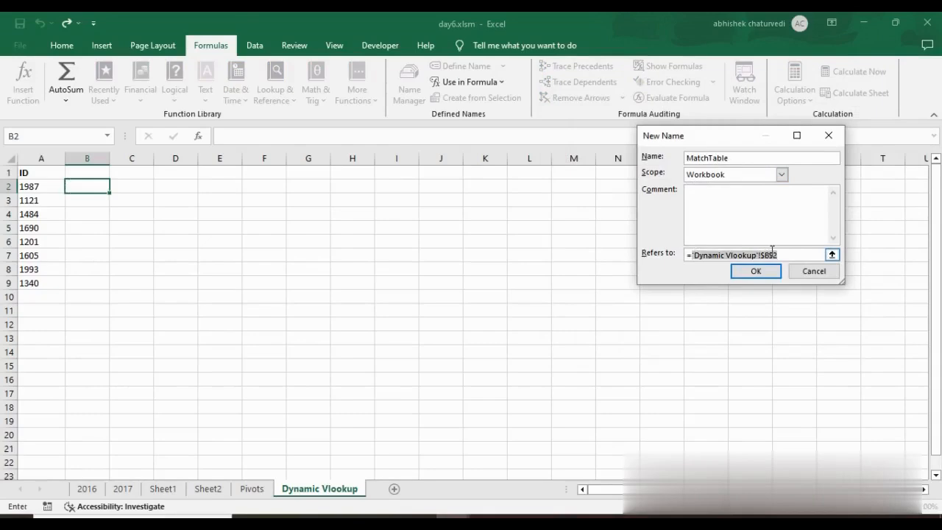
pyautogui.press('BackSpace')
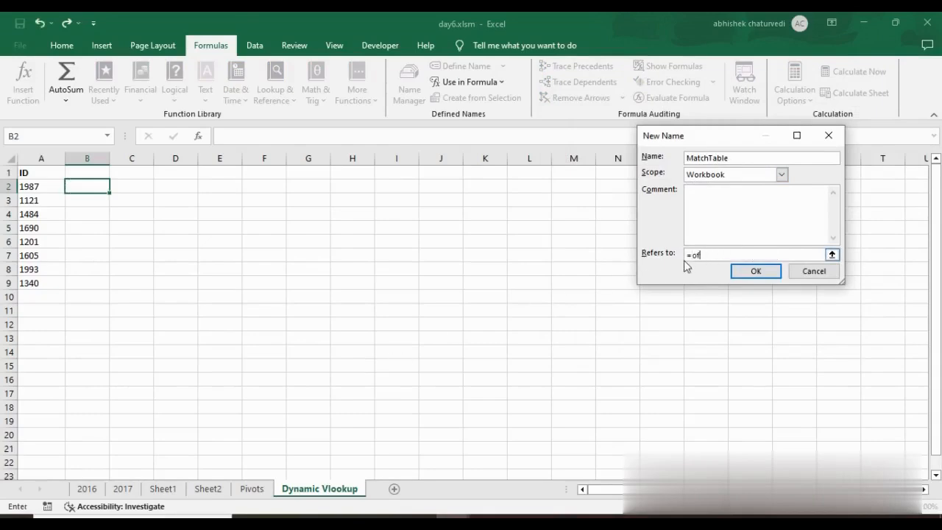
pyautogui.write('offset(')
pyautogui.click(87, 488)
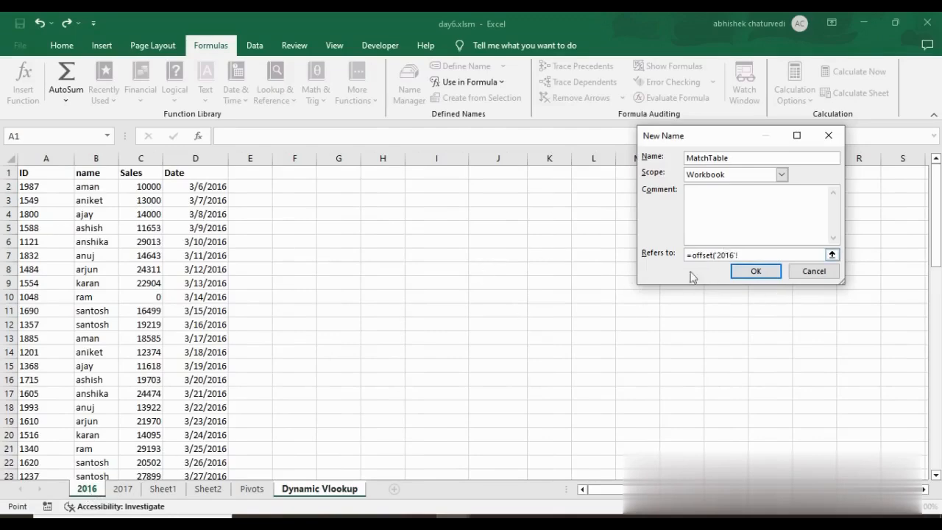
pyautogui.click(27, 172)
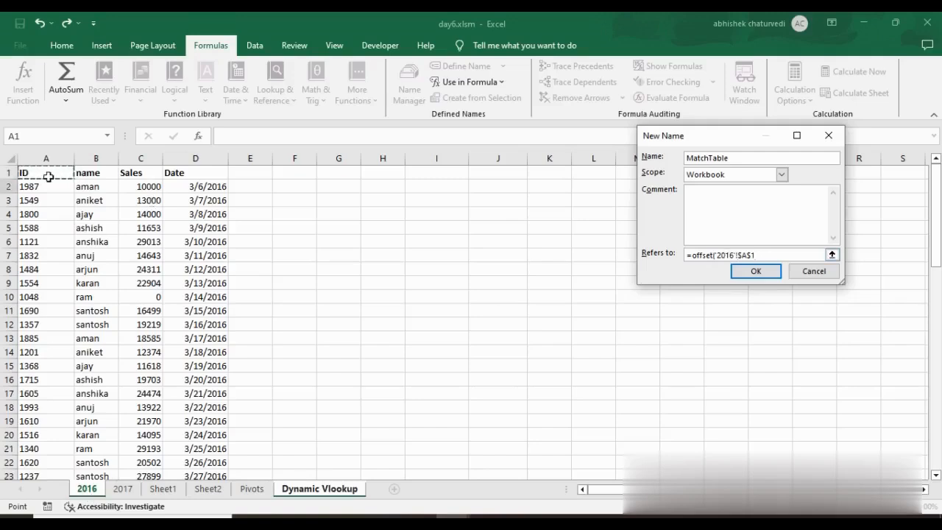
pyautogui.write(',')
pyautogui.write('0,0,counta')
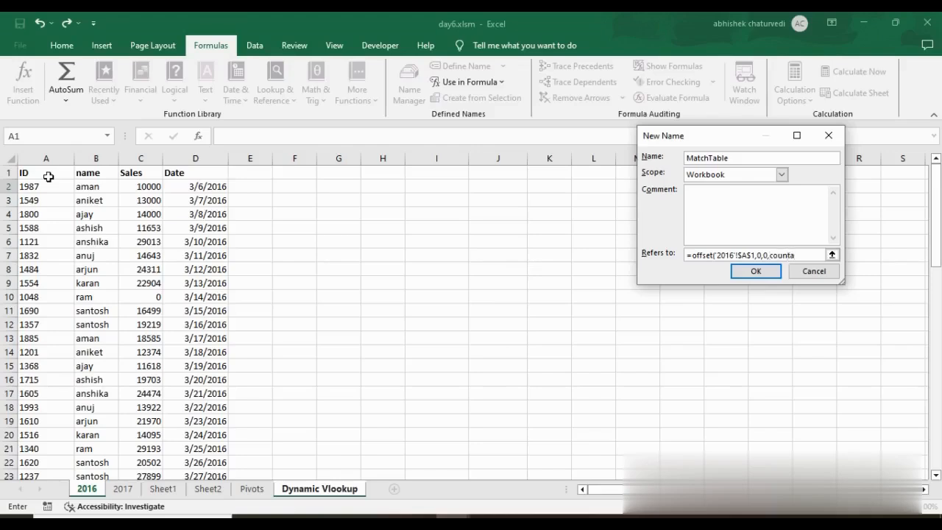
# Complete the OFFSET with a height of 1 and COUNTA of row 1 on sheet 2016 as width, and save the name.
pyautogui.press('BackSpace')
pyautogui.press('BackSpace')
pyautogui.press('BackSpace')
pyautogui.press('BackSpace')
pyautogui.press('BackSpace')
pyautogui.write('nta(')
pyautogui.click(9, 172)
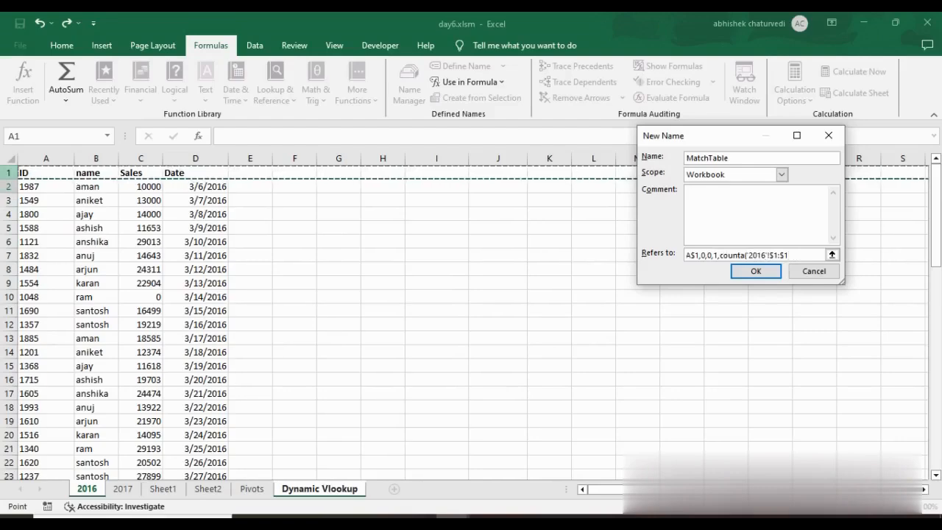
pyautogui.write(')')
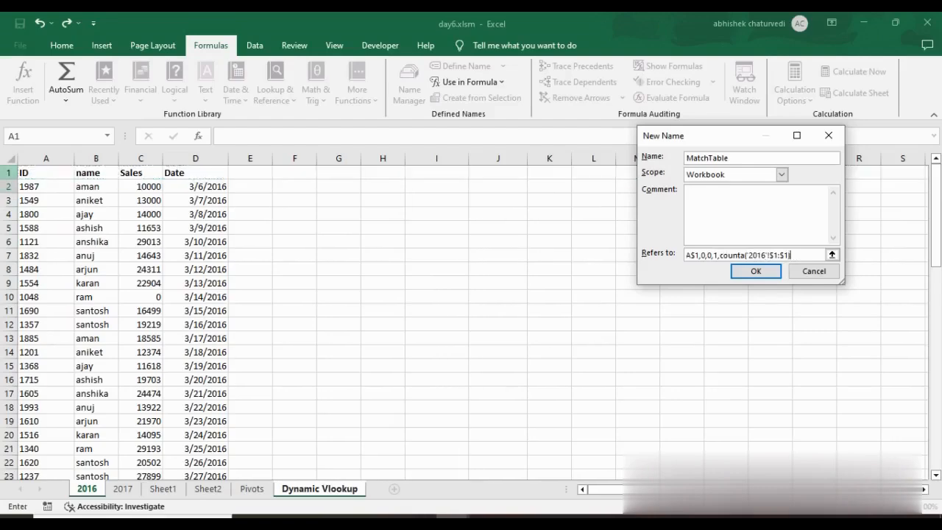
pyautogui.write(')')
pyautogui.click(752, 271)
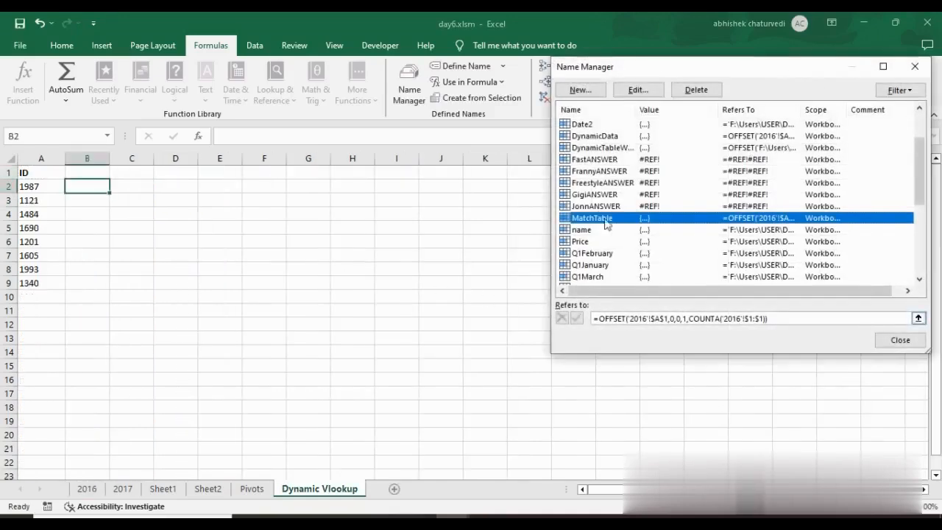
pyautogui.click(899, 346)
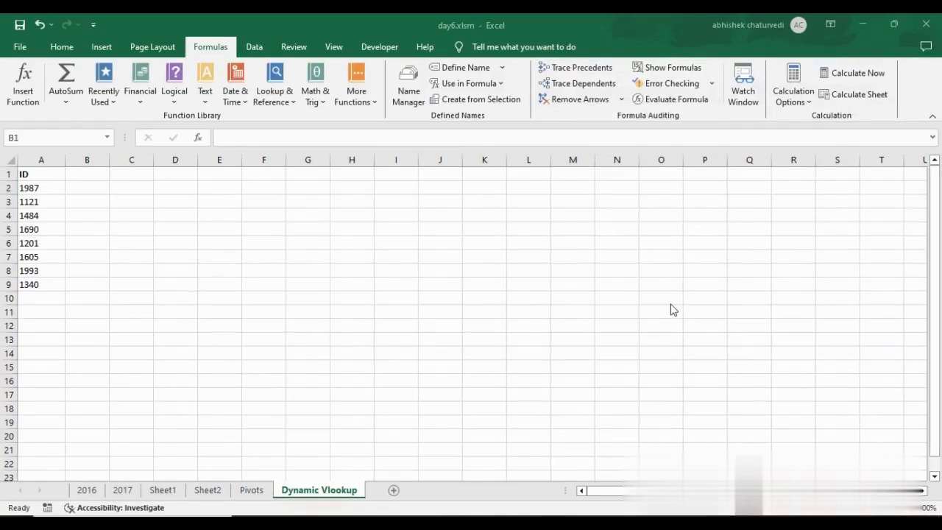
# Copy the Sales header from C1 of the 2016 sheet into B1 of the Dynamic Vlookup sheet.
pyautogui.click(81, 180)
pyautogui.click(81, 184)
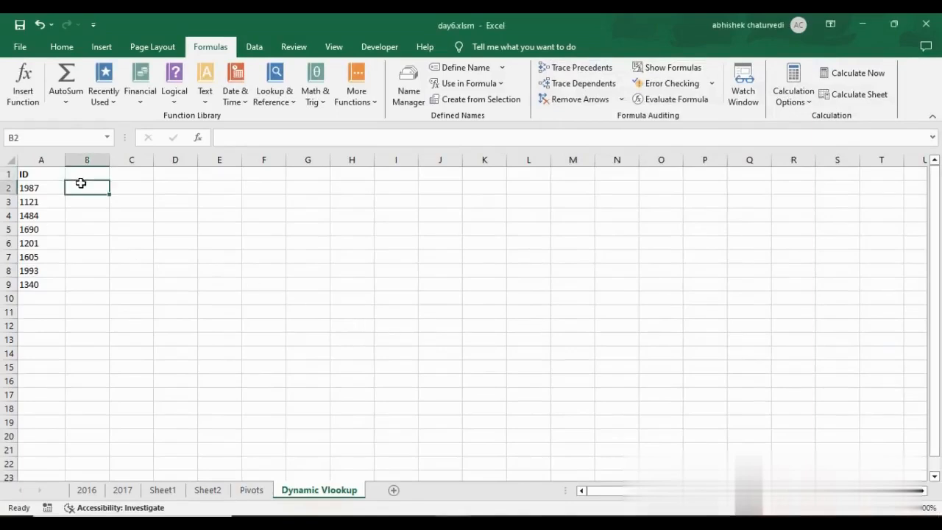
pyautogui.click(87, 493)
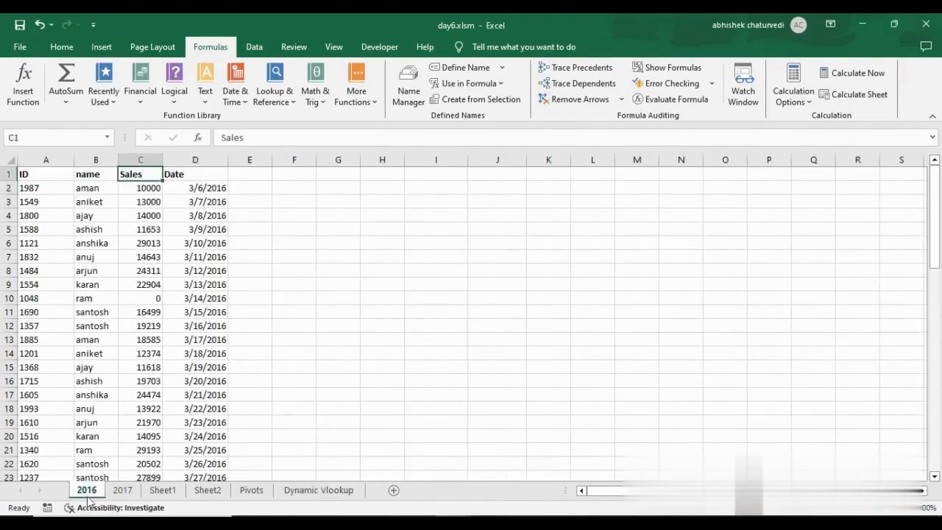
pyautogui.hotkey('ctrl', 'c')
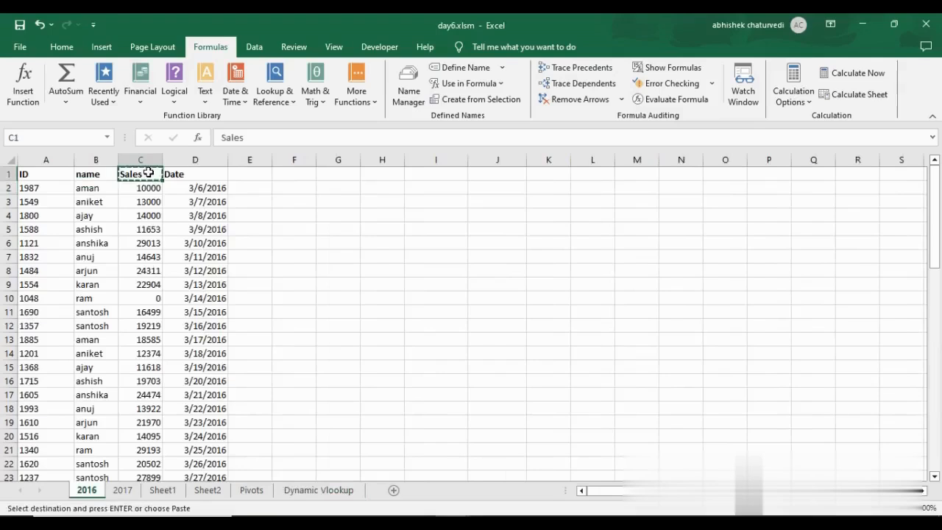
pyautogui.click(294, 489)
pyautogui.click(106, 173)
pyautogui.hotkey('ctrl', 'v')
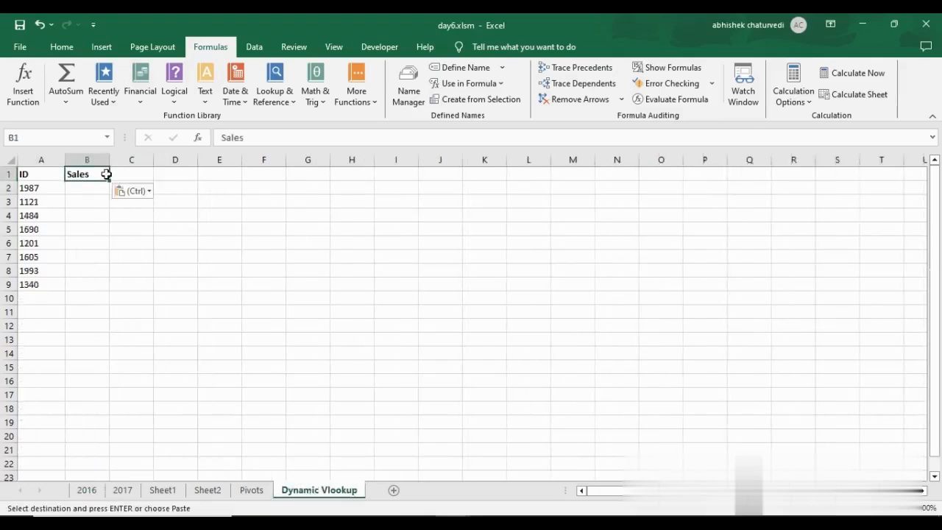
# Begin a VLOOKUP formula in B2 with A2 as the lookup value and VlookupTable as the table array.
pyautogui.press('Down')
pyautogui.write('=vlo')
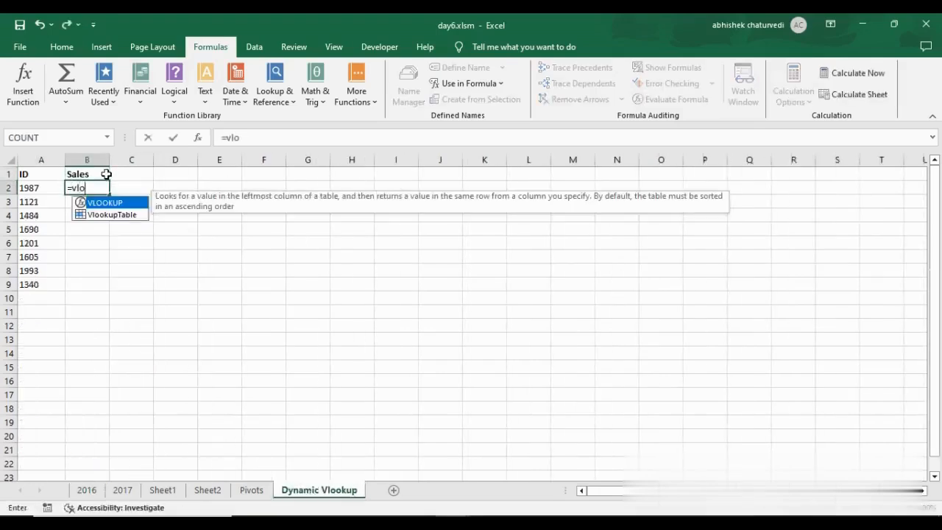
pyautogui.press('Tab')
pyautogui.press('Left')
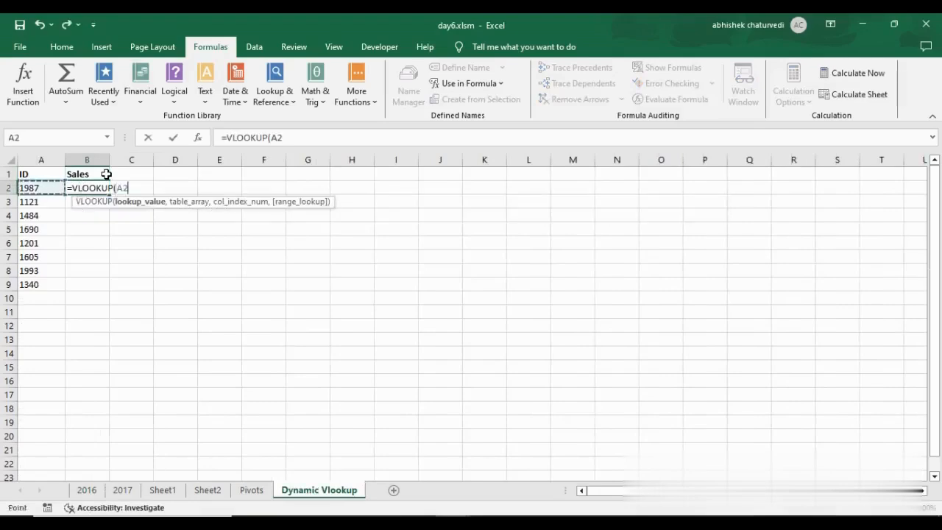
pyautogui.write(',')
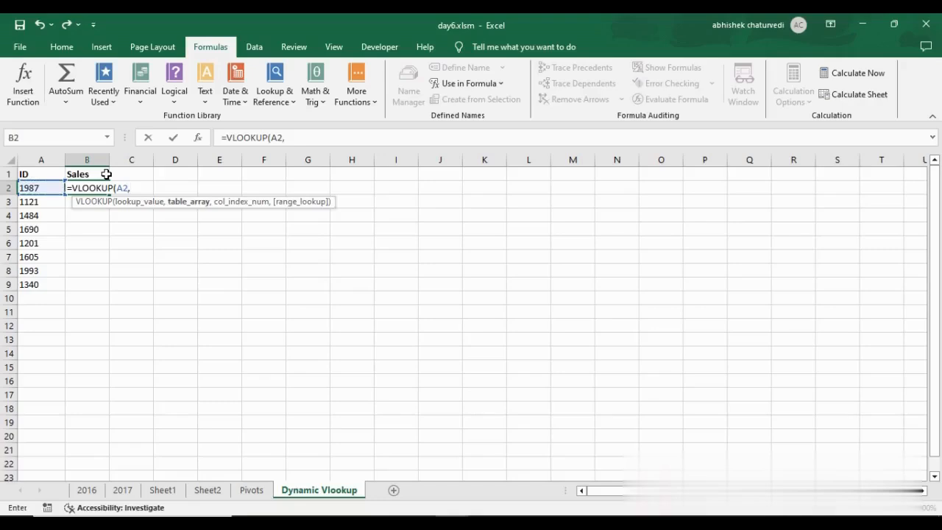
pyautogui.write('vlo')
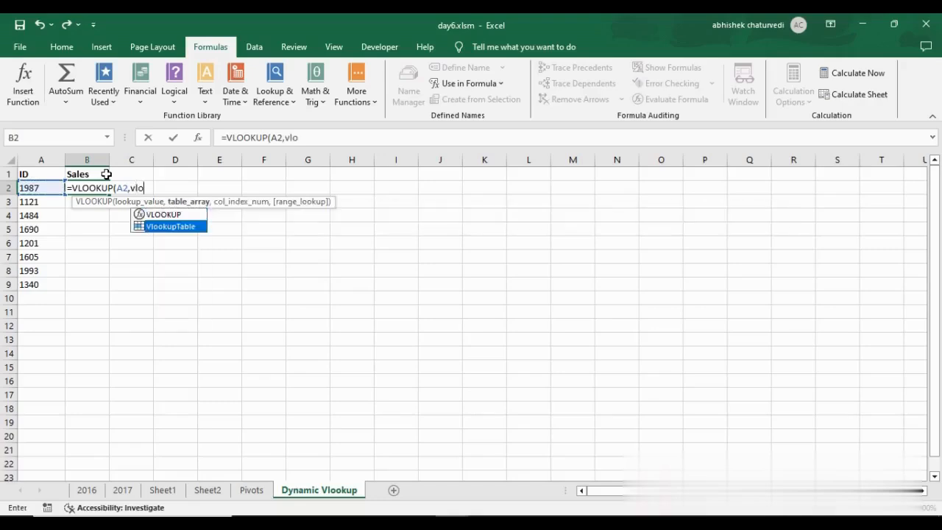
pyautogui.press('Tab')
pyautogui.write(',')
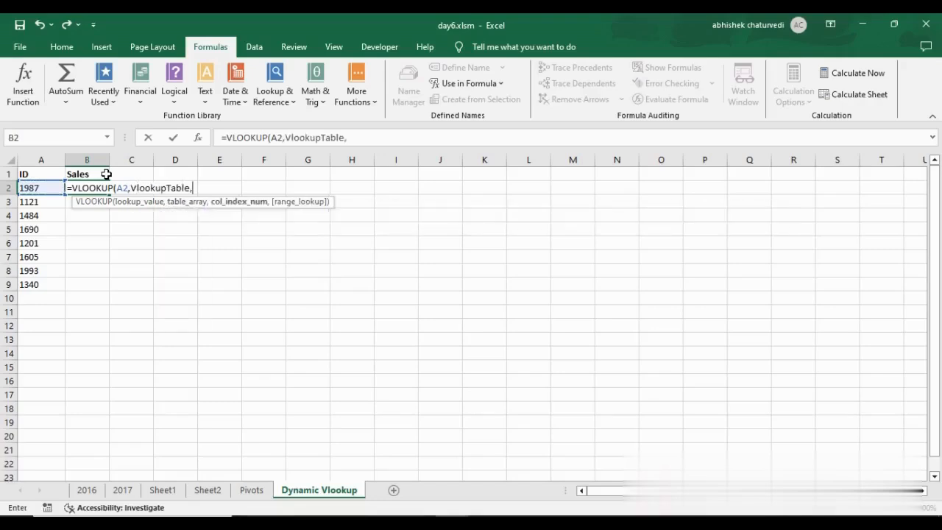
# Add MATCH(B1,MatchTable,0) as the column index argument of the VLOOKUP in B2.
pyautogui.write('m')
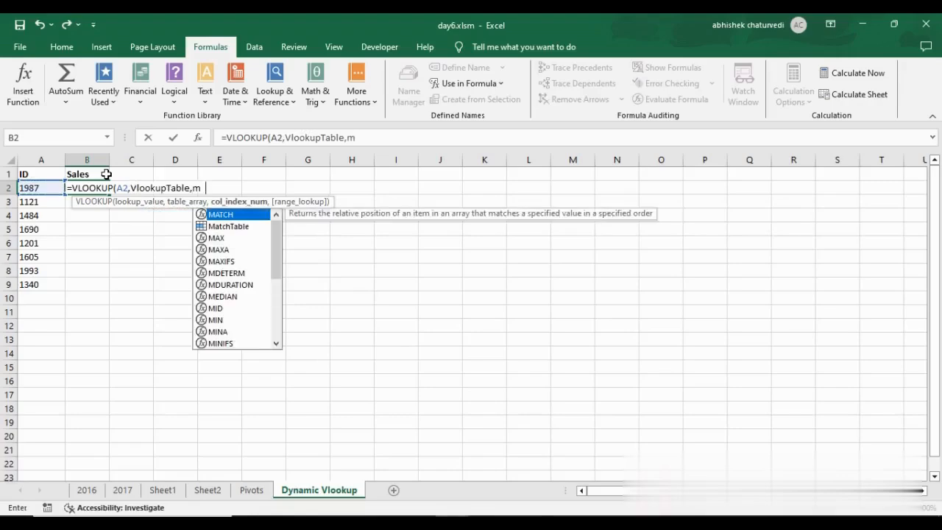
pyautogui.write('atch')
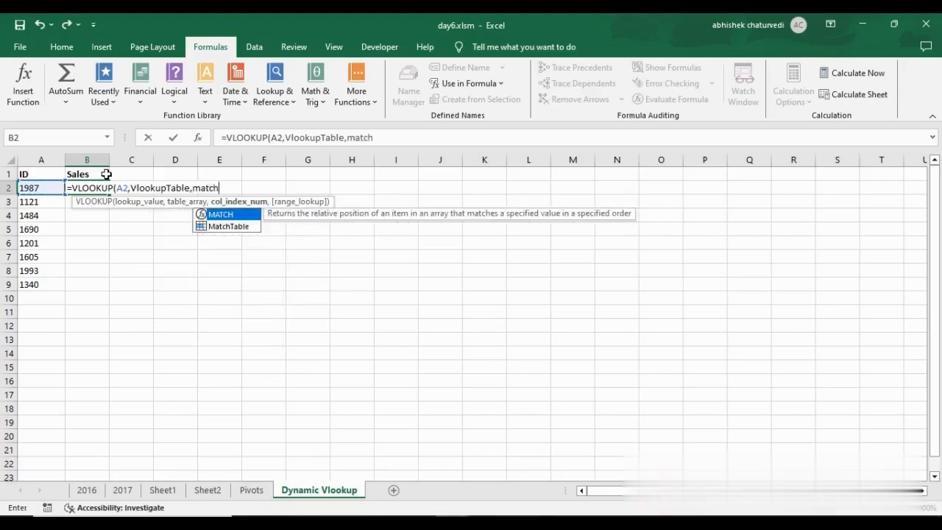
pyautogui.press('Tab')
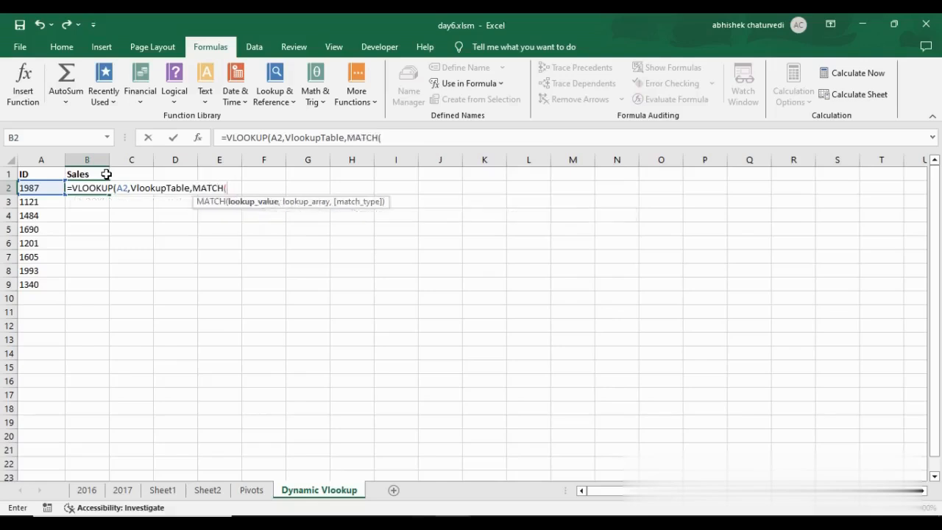
pyautogui.click(106, 174)
pyautogui.write(',')
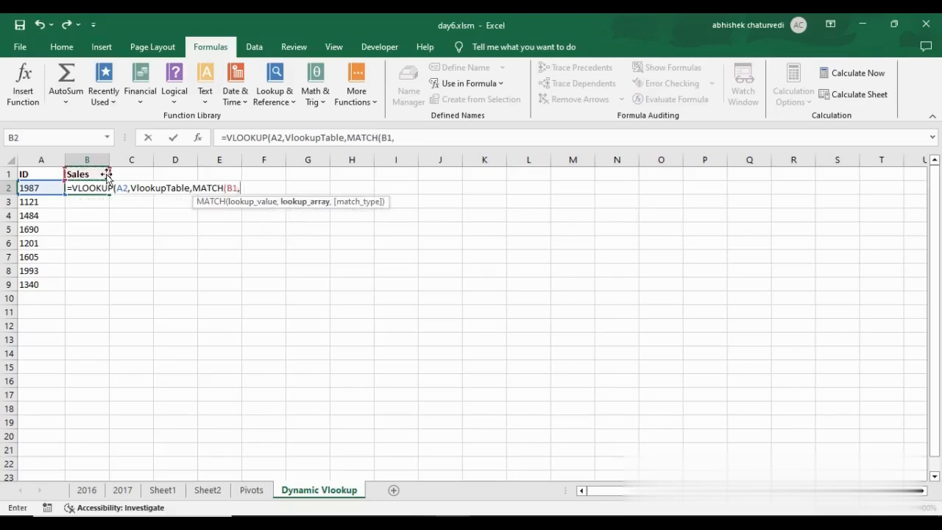
pyautogui.write('ma')
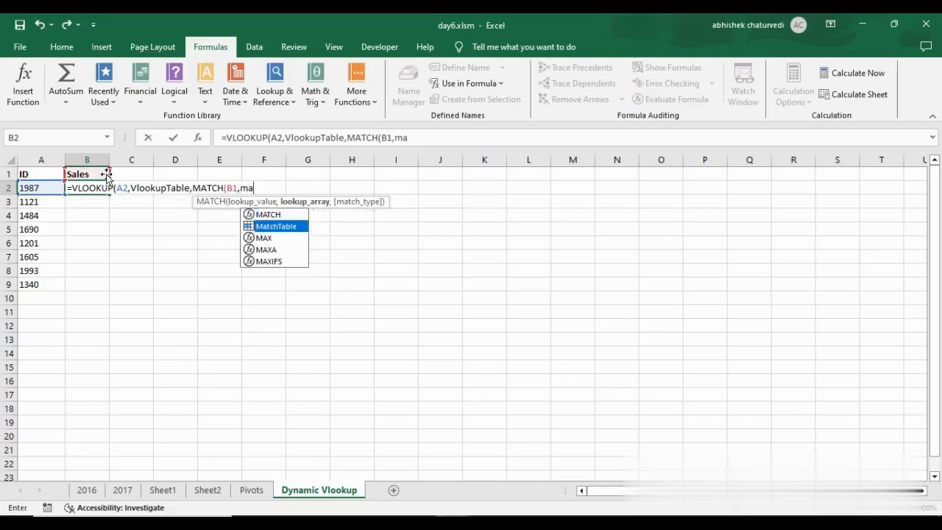
pyautogui.press('Tab')
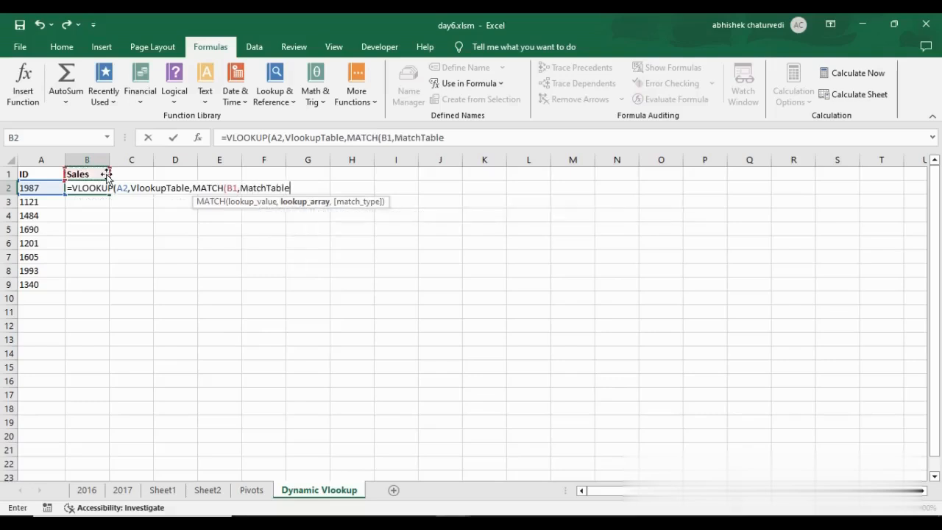
pyautogui.write(',0')
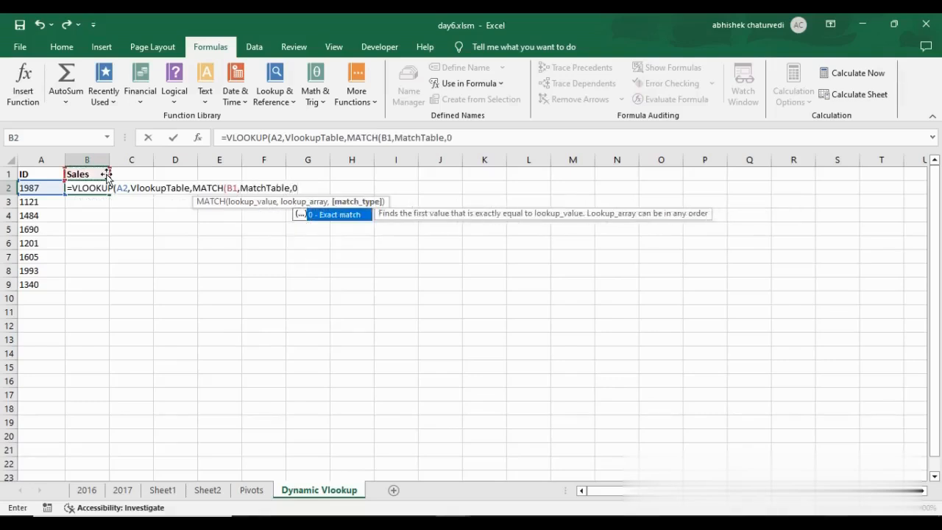
pyautogui.write(')')
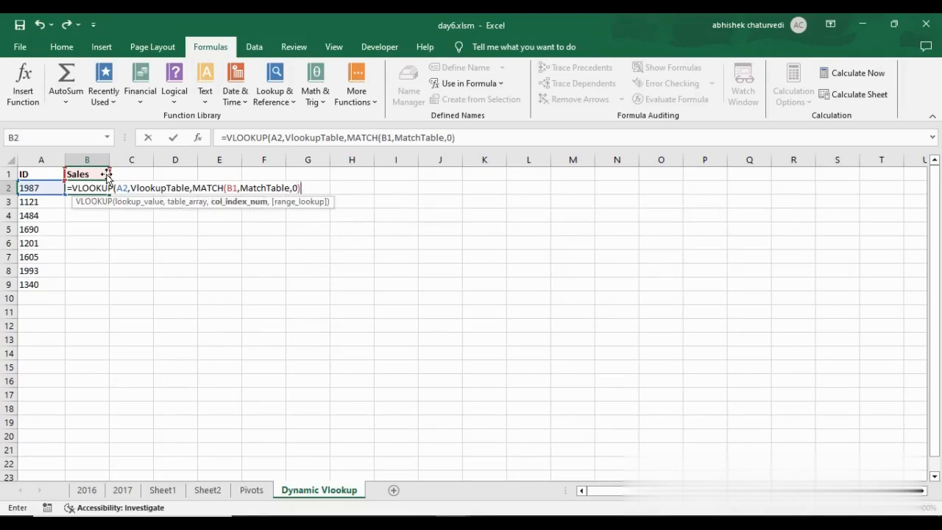
pyautogui.moveTo(348, 139); pyautogui.dragTo(467, 137)
pyautogui.click(456, 138)
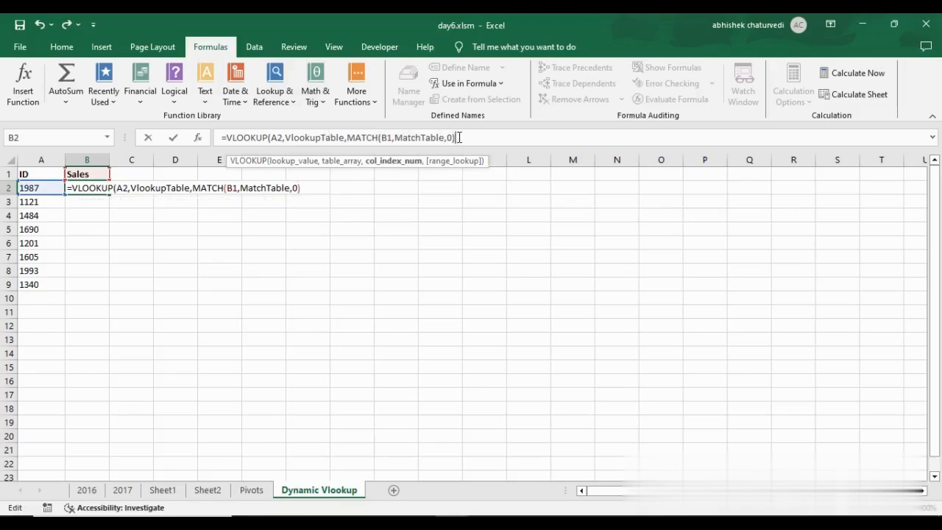
pyautogui.write(',')
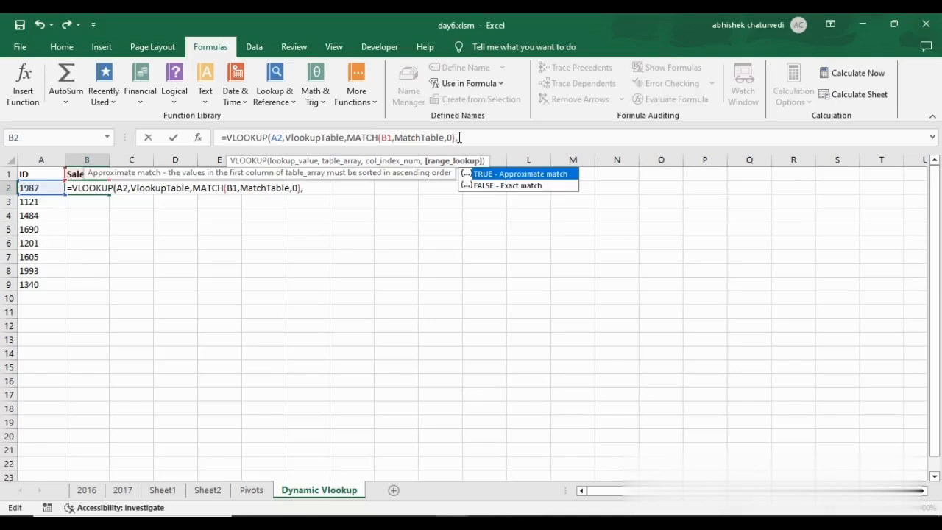
pyautogui.press('Down')
pyautogui.press('Tab')
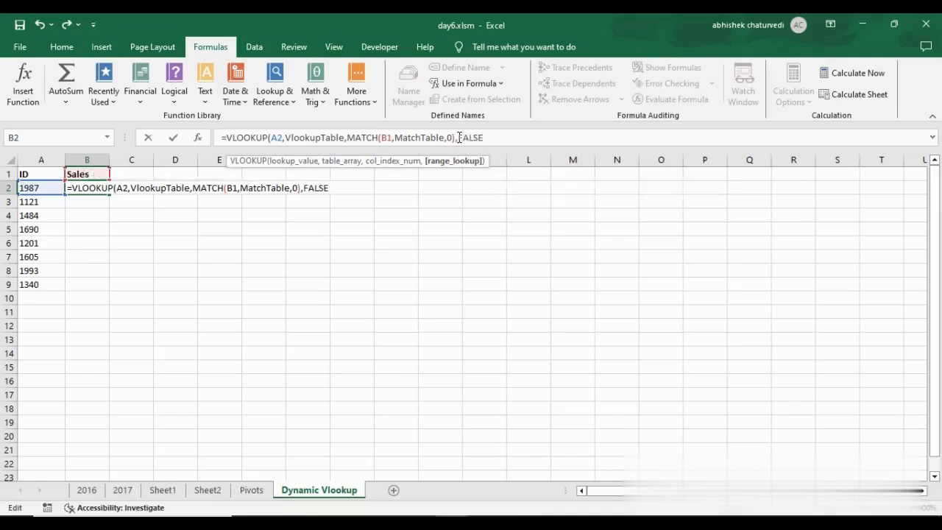
pyautogui.press('BackSpace')
pyautogui.press('BackSpace')
pyautogui.press('BackSpace')
pyautogui.press('BackSpace')
pyautogui.press('BackSpace')
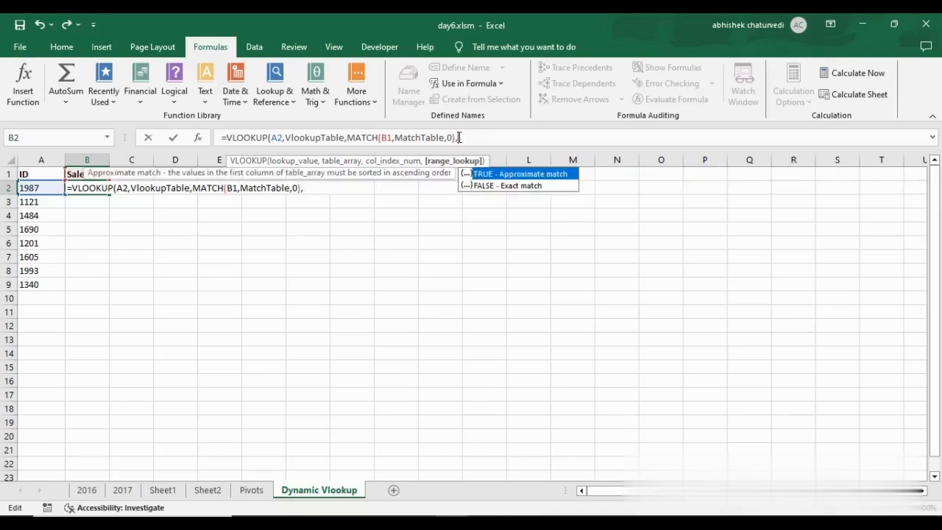
# Set the VLOOKUP's range lookup argument to 0 and enter the formula in B2.
pyautogui.write('0)')
pyautogui.press('Return')
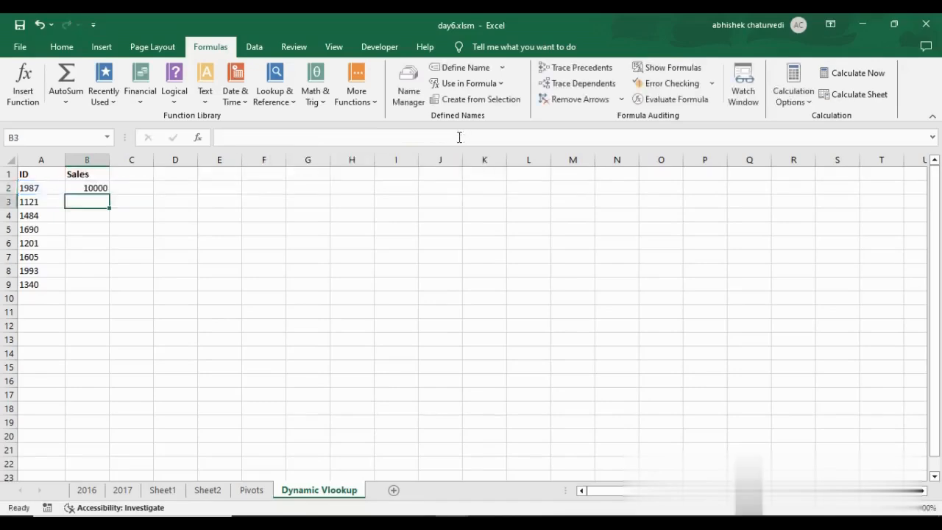
# Fill the VLOOKUP formula from B2 down to B9 and inspect the copied formulas in B3 and B4.
pyautogui.press('Up')
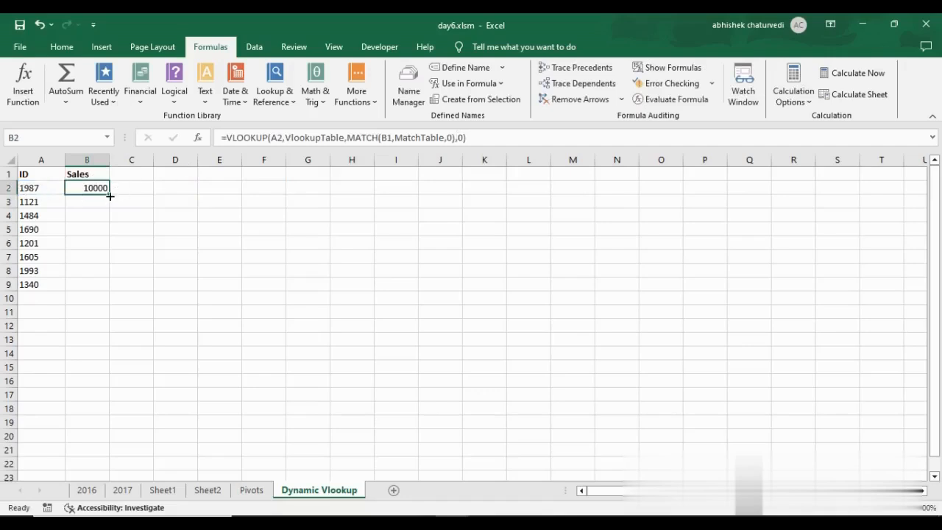
pyautogui.moveTo(109, 196)
pyautogui.mouseDown()
pyautogui.moveTo(99, 293)
pyautogui.moveTo(108, 194)
pyautogui.mouseUp()
pyautogui.doubleClick(108, 193)
pyautogui.click(96, 201)
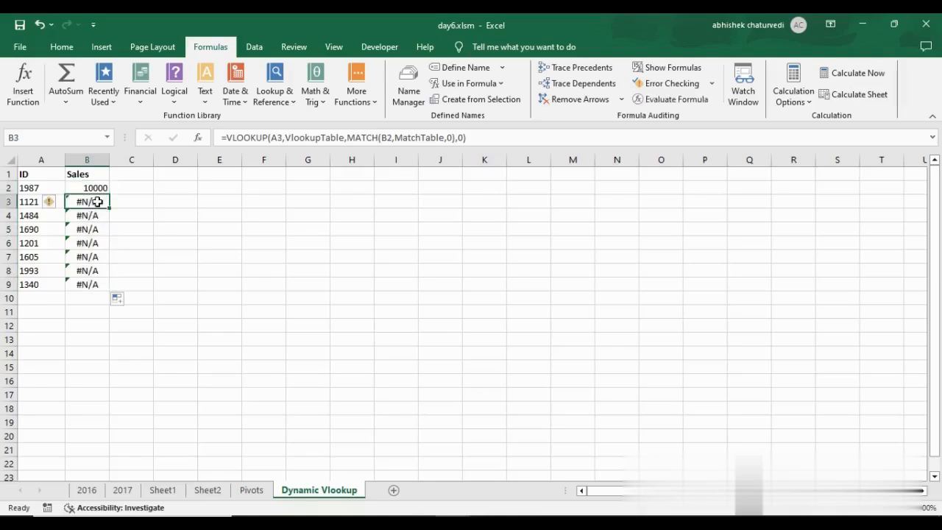
pyautogui.click(87, 215)
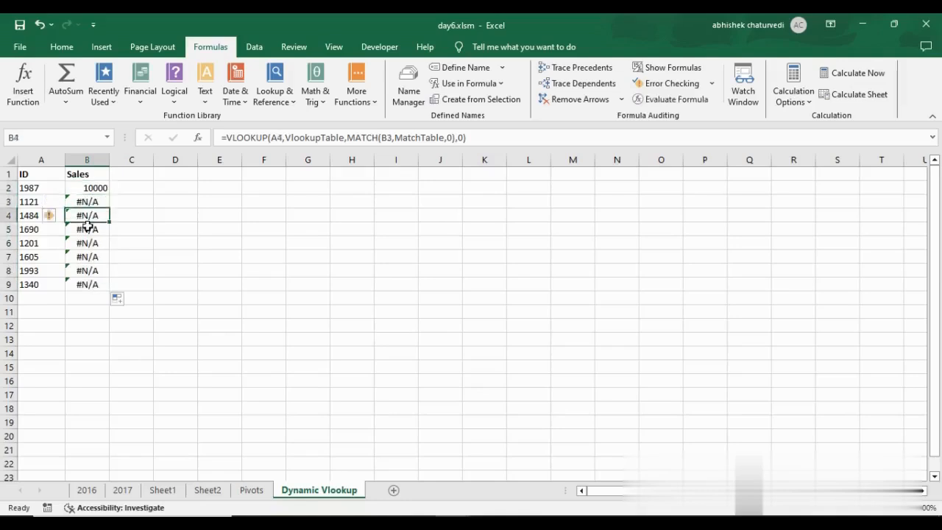
# Examine the MATCH lookup value reference in the VLOOKUP formulas of cells B2 through B5.
pyautogui.click(87, 229)
pyautogui.click(90, 189)
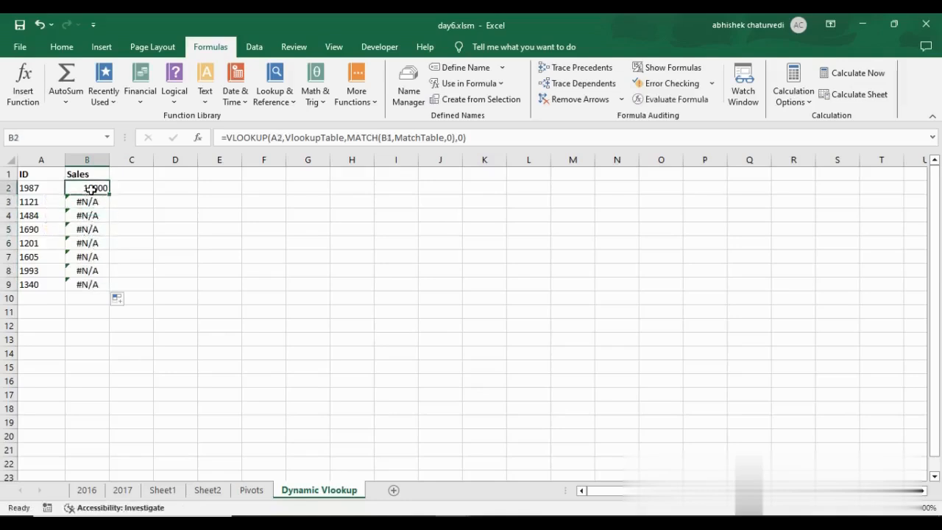
pyautogui.click(384, 138)
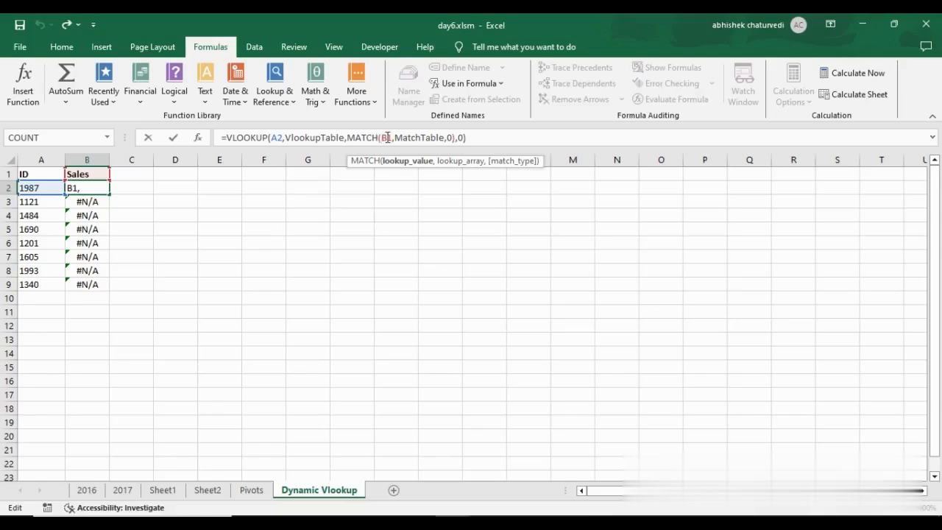
pyautogui.press('Return')
pyautogui.press('Down')
pyautogui.press('Up')
pyautogui.press('Down')
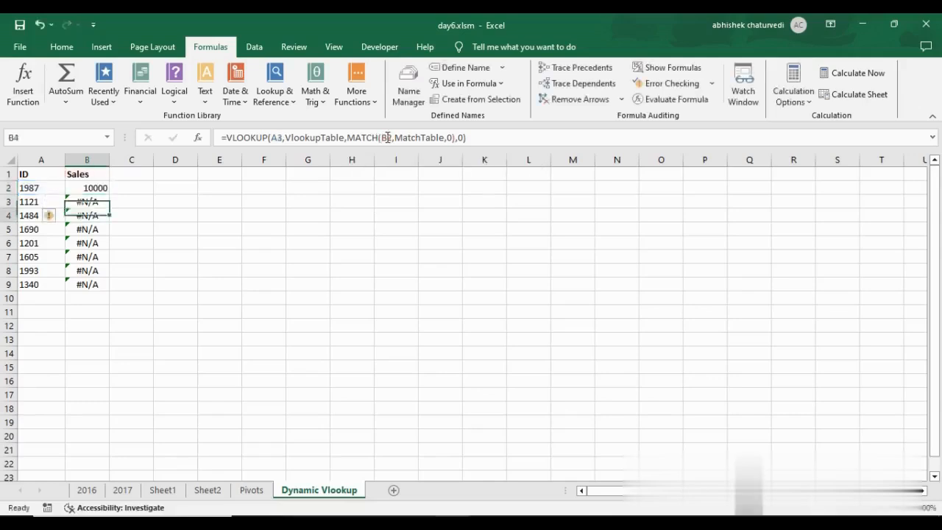
pyautogui.click(388, 138)
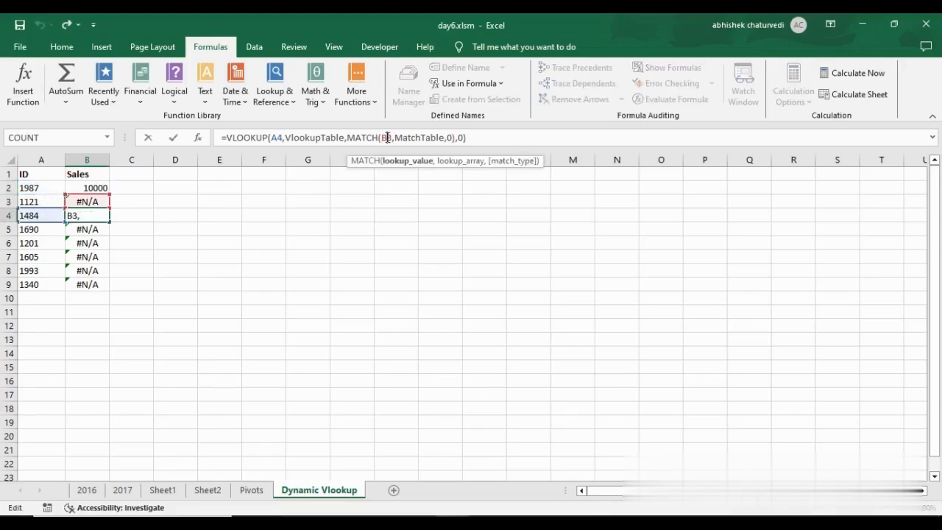
pyautogui.press('Return')
pyautogui.click(388, 138)
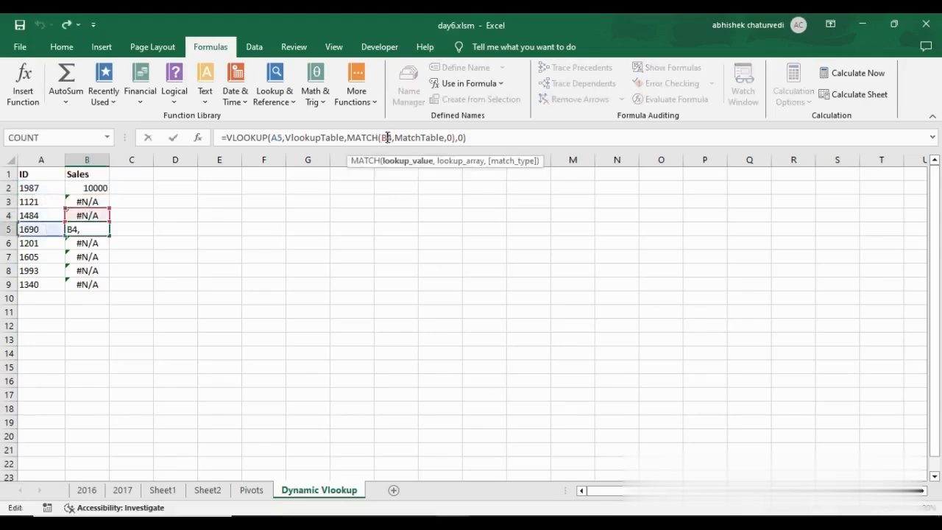
pyautogui.press('Escape')
pyautogui.press('Up')
pyautogui.press('Up')
pyautogui.press('Up')
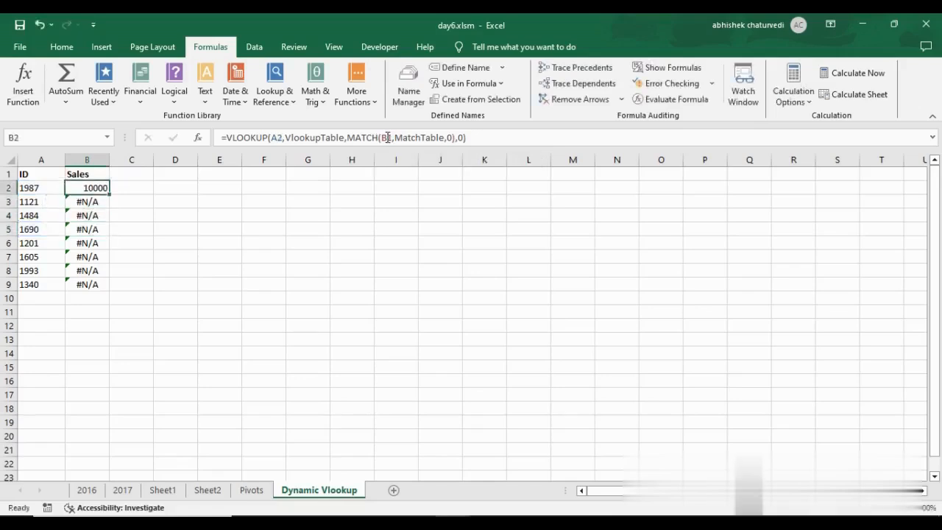
# Lock the row of the MATCH lookup value in B2's formula, making it B$1.
pyautogui.click(388, 138)
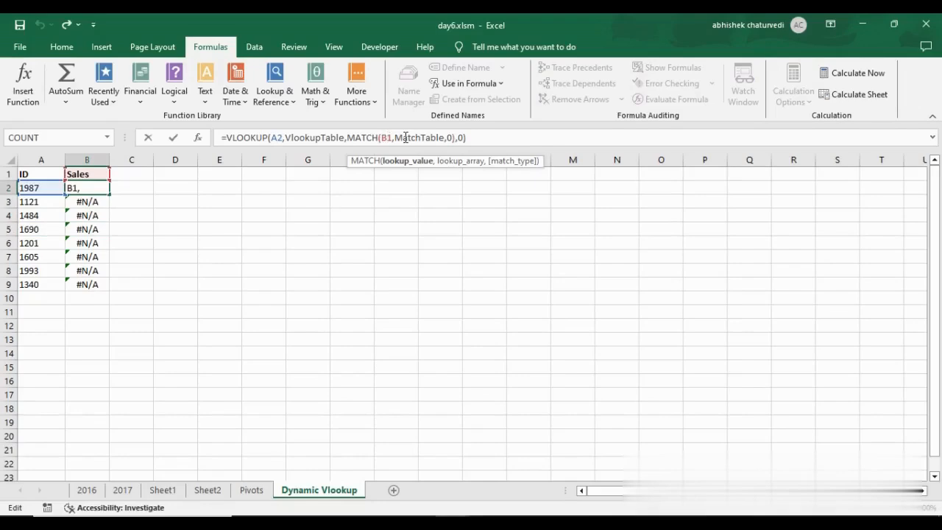
pyautogui.write('$')
pyautogui.press('Return')
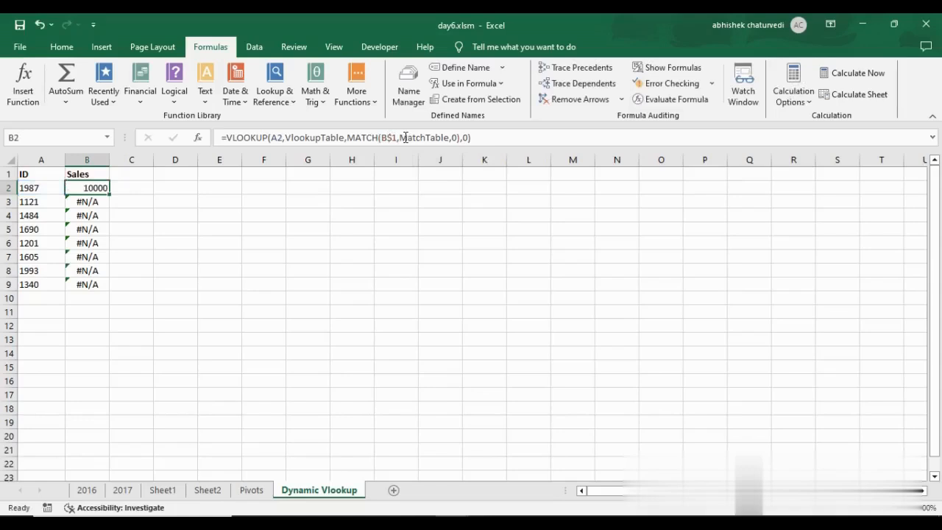
# Fill the corrected formula from B2 down to B9 and check the copied results.
pyautogui.doubleClick(109, 194)
pyautogui.click(90, 203)
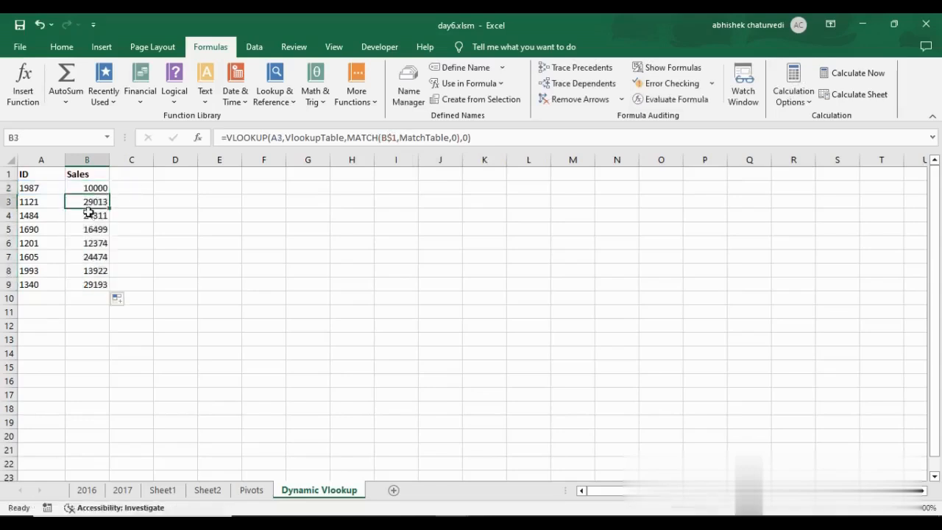
pyautogui.click(91, 230)
pyautogui.click(94, 258)
pyautogui.click(93, 284)
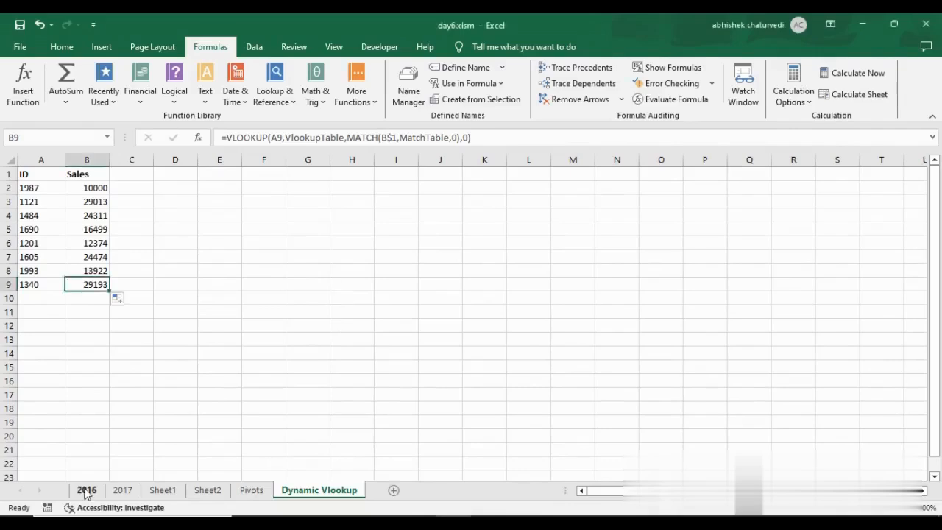
# Append the IDs 2001 and 2002 below the last record of the 2016 sheet, in A57 and A58.
pyautogui.click(86, 490)
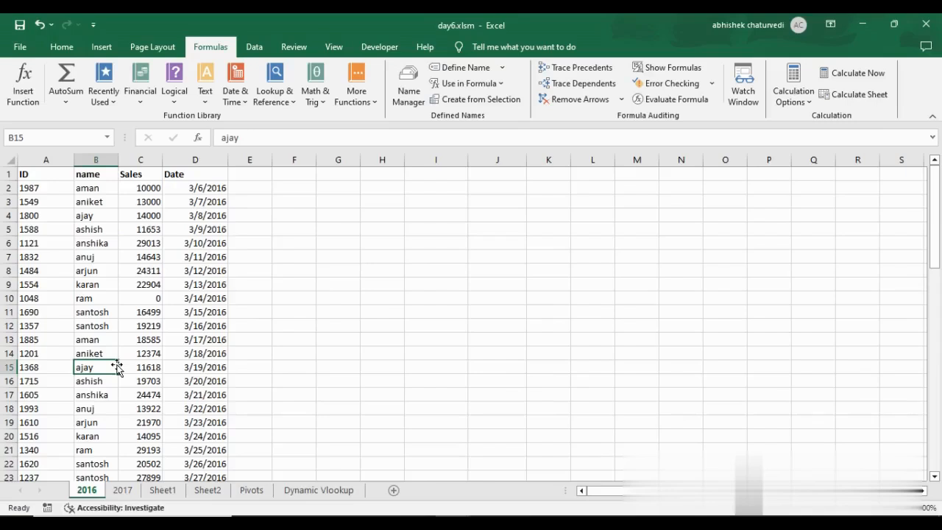
pyautogui.hotkey('ctrl', 'Down')
pyautogui.press('Down')
pyautogui.press('Left')
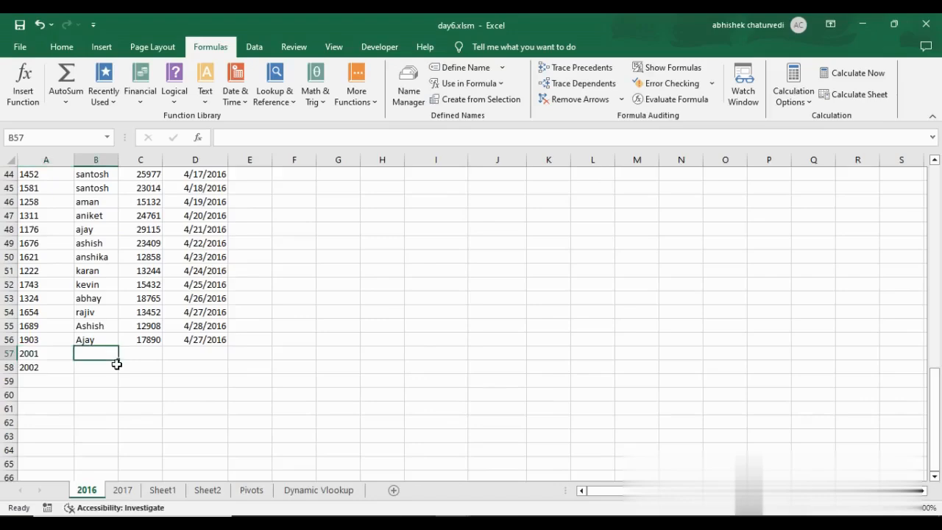
# Complete row 57 with a person's first name and Sales 18903, and enter the date 4/27/2016 in D57 and D58.
pyautogui.write('Nishant')
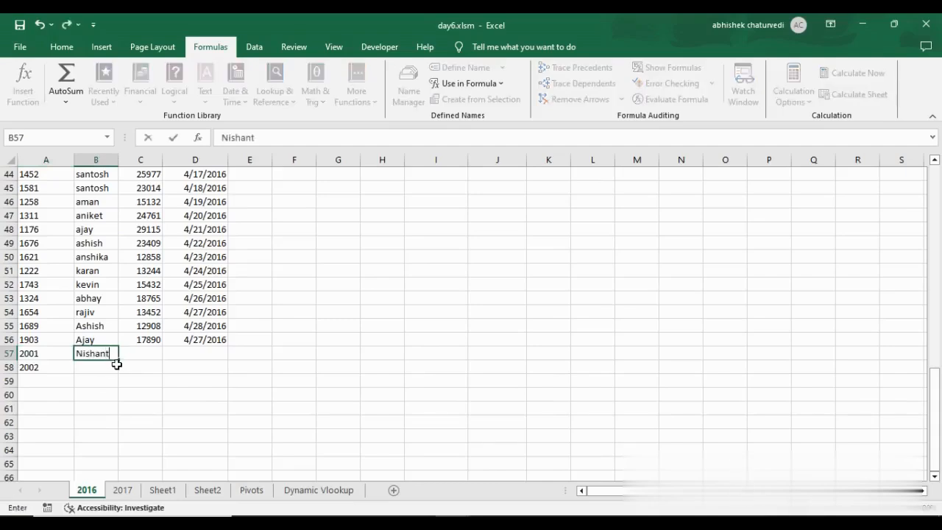
pyautogui.press('Return')
pyautogui.press('Up')
pyautogui.press('Right')
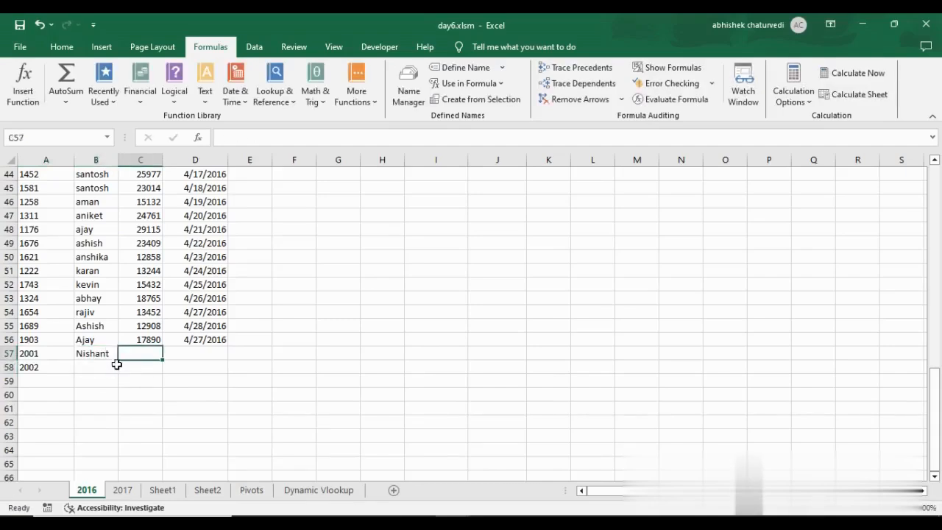
pyautogui.write('1890')
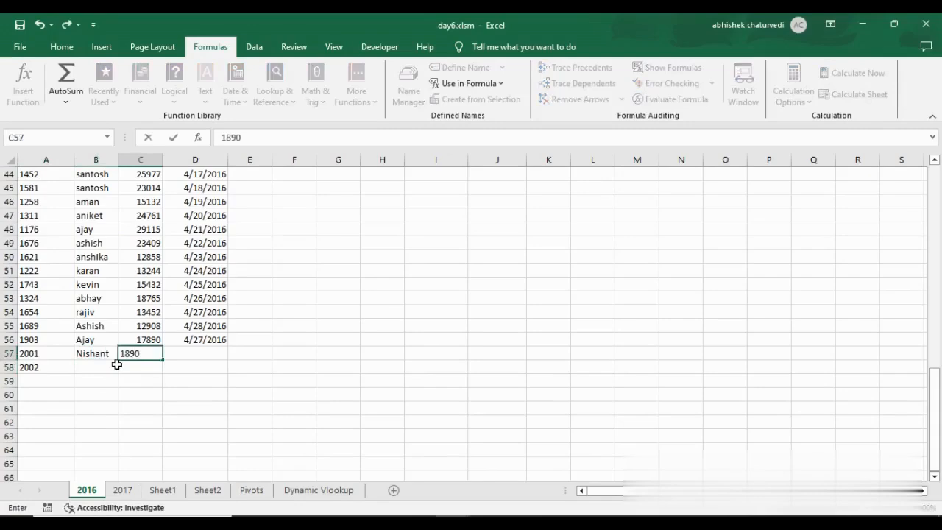
pyautogui.write('3')
pyautogui.press('Tab')
pyautogui.write('4/')
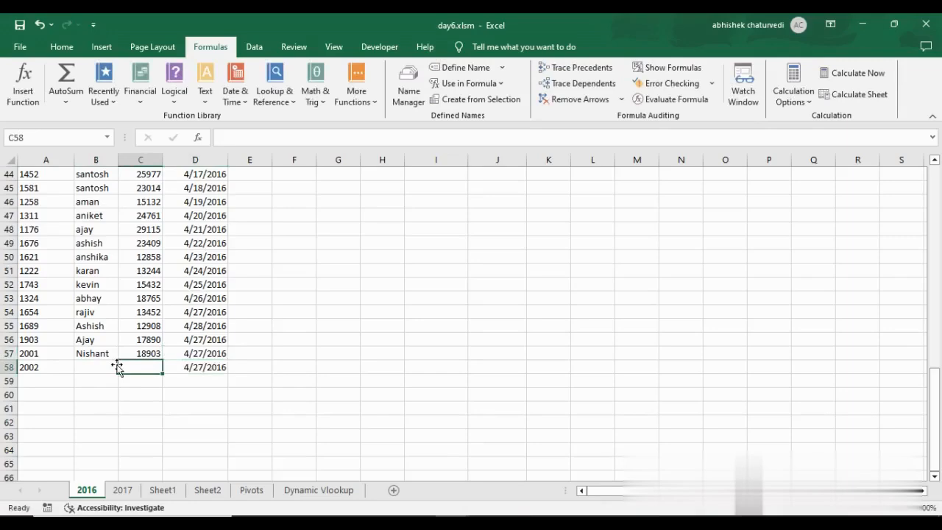
# Complete the ID 2002 record in row 58 with a person's first name and Sales 98038.
pyautogui.click(114, 367)
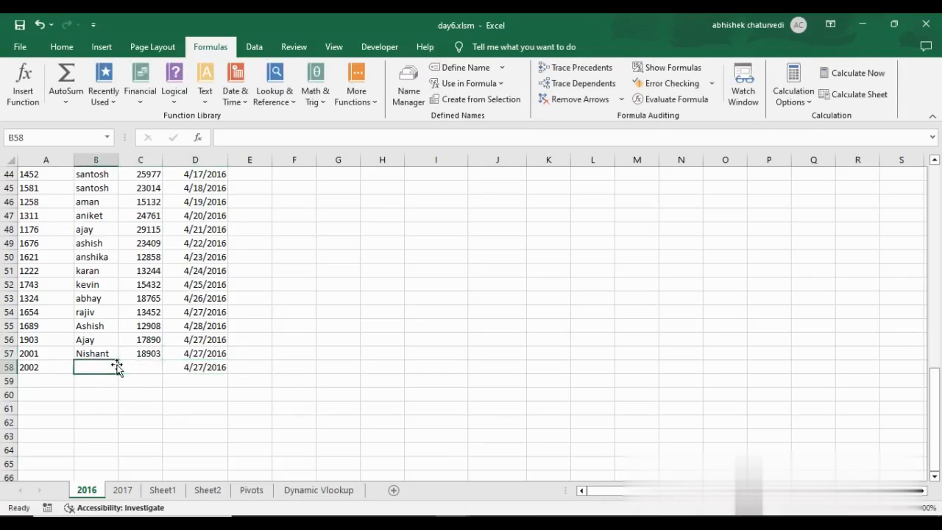
pyautogui.write('Bhupend')
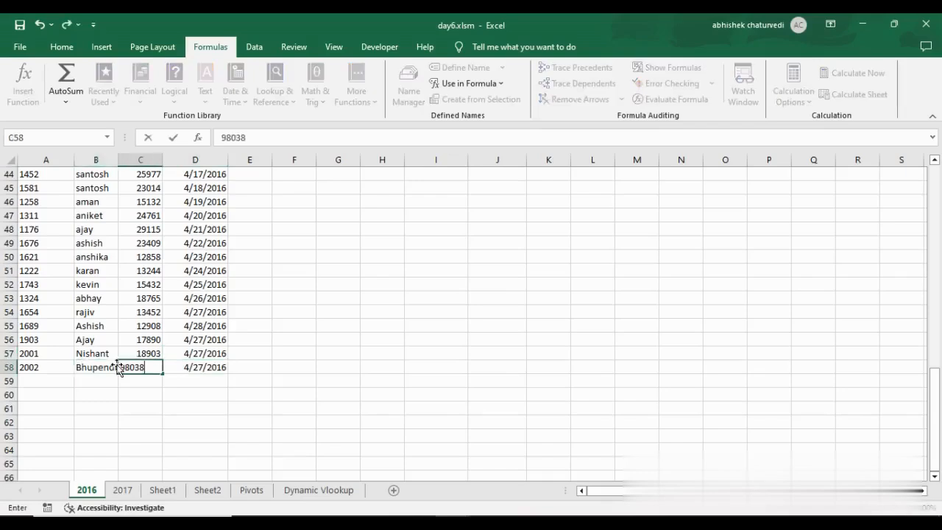
pyautogui.hotkey('ctrl', 'Return')
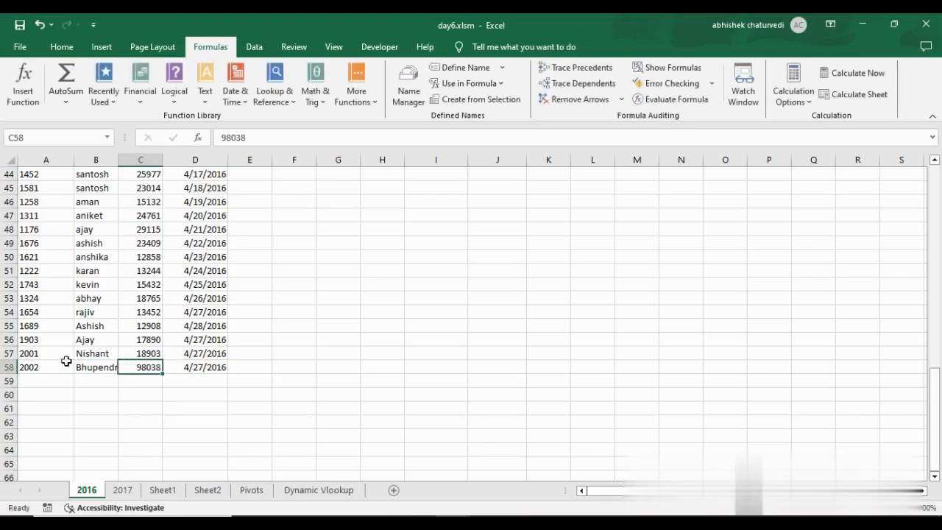
pyautogui.click(36, 365)
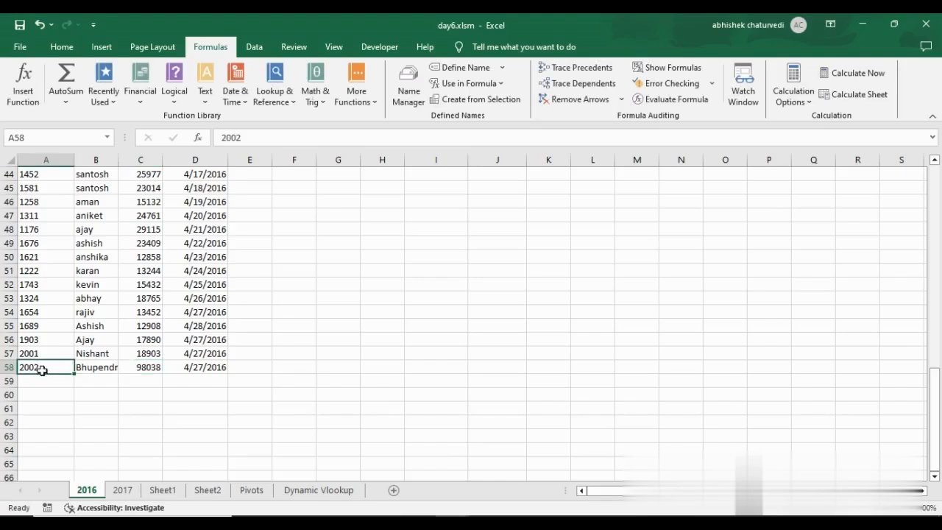
pyautogui.click(150, 365)
# Add the ID 2002 in A10 of the Dynamic Vlookup sheet, below the existing IDs.
pyautogui.click(335, 491)
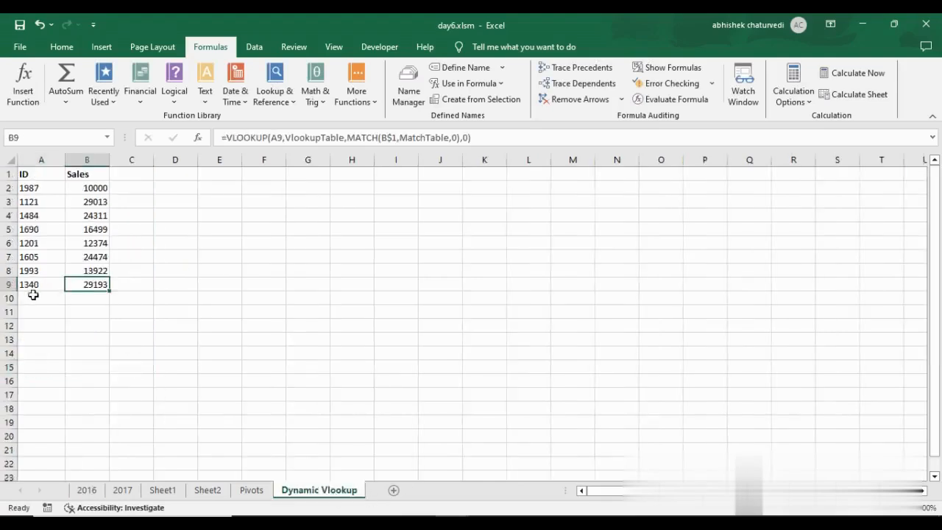
pyautogui.click(33, 295)
pyautogui.write('2001')
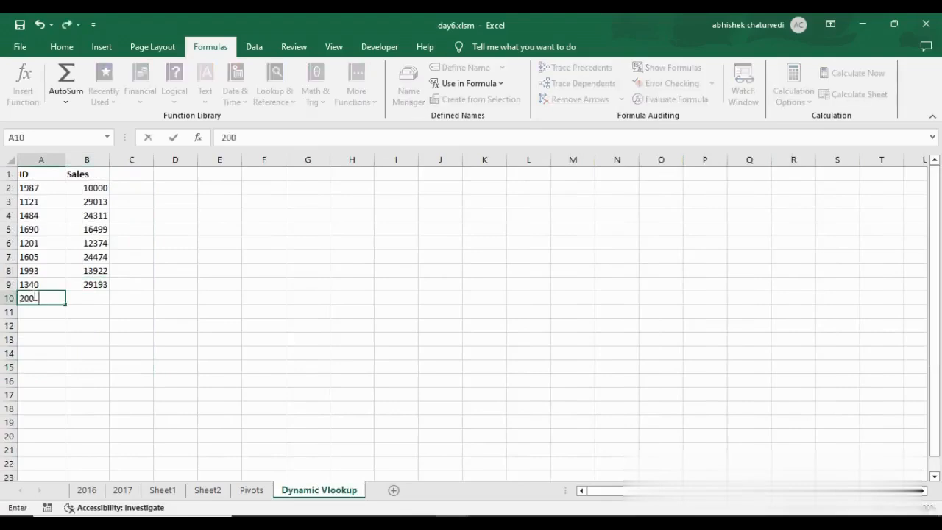
pyautogui.press('Tab')
# Extend the VLOOKUP formula from B9 to B10 and check the value returned for the new ID.
pyautogui.press('Up')
pyautogui.hotkey('shift', 'Down')
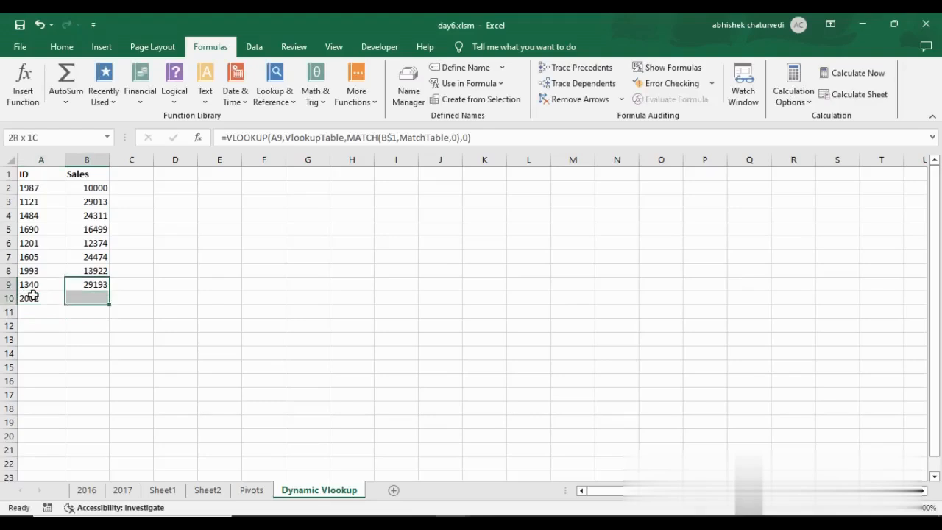
pyautogui.press('F2')
pyautogui.hotkey('ctrl', 'Return')
pyautogui.press('Down')
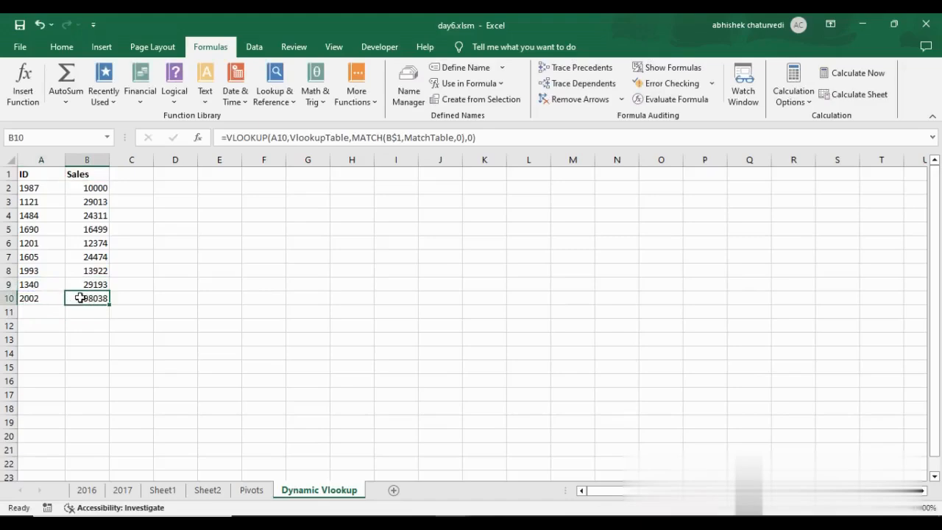
pyautogui.press('Up')
pyautogui.press('Down')
# Return to the 2016 sheet and select the empty header cell E1 beside Date.
pyautogui.click(134, 176)
pyautogui.hotkey('ctrl', 'pageup')
pyautogui.hotkey('ctrl', 'pageup')
pyautogui.hotkey('ctrl', 'pageup')
pyautogui.hotkey('ctrl', 'pageup')
pyautogui.hotkey('ctrl', 'pageup')
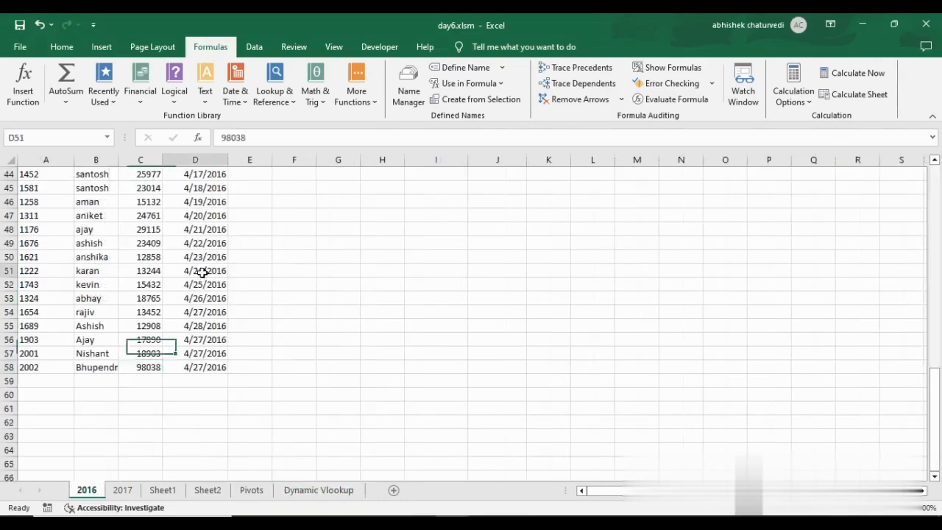
pyautogui.click(197, 271)
pyautogui.hotkey('ctrl', 'Up')
pyautogui.press('Right')
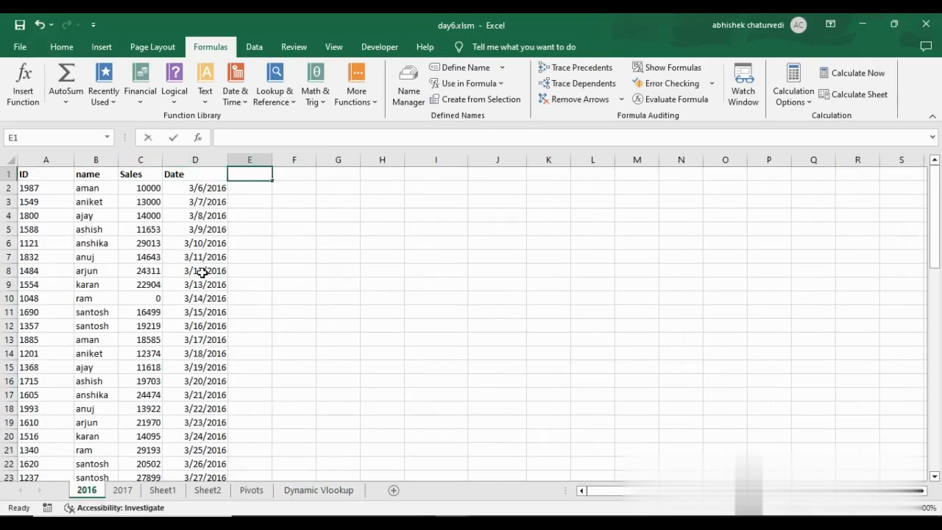
pyautogui.write('L')
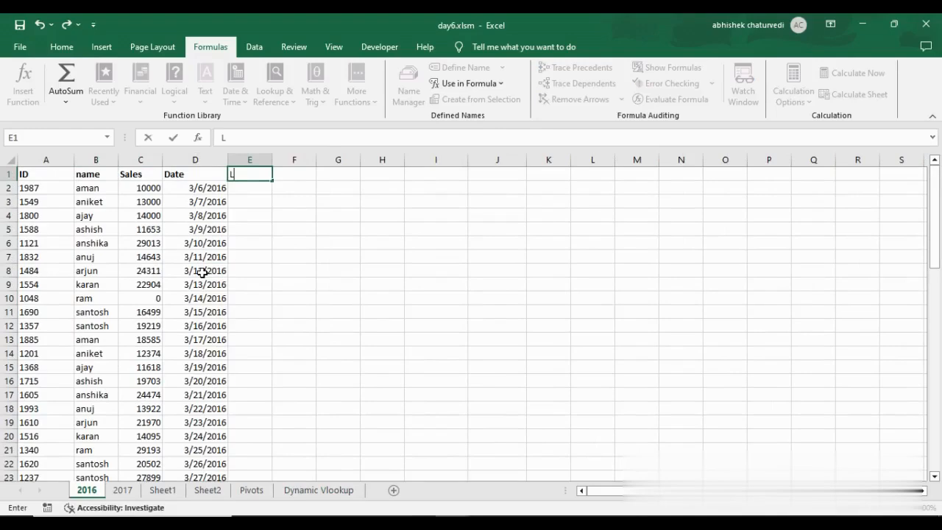
pyautogui.write('Date')
pyautogui.press('BackSpace')
pyautogui.press('BackSpace')
pyautogui.press('BackSpace')
pyautogui.press('BackSpace')
pyautogui.press('BackSpace')
# Enter the header DateofLeaving in E1 and autofit the width of column E.
pyautogui.write('DateofLeaving')
pyautogui.hotkey('ctrl', 'Return')
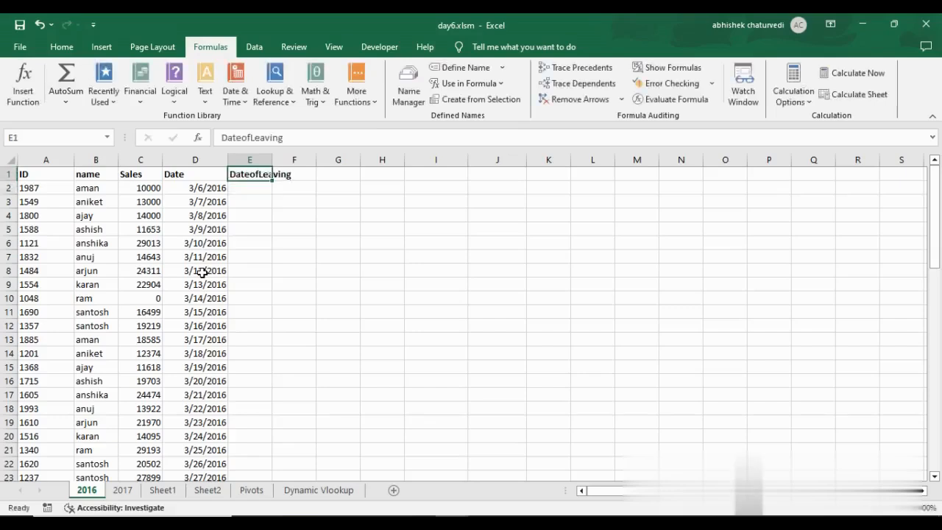
pyautogui.hotkey('alt', 'h')
pyautogui.press('o')
pyautogui.press('i')
# Enter the formula =D2+1 in E2 and fill it down the DateofLeaving column.
pyautogui.press('Down')
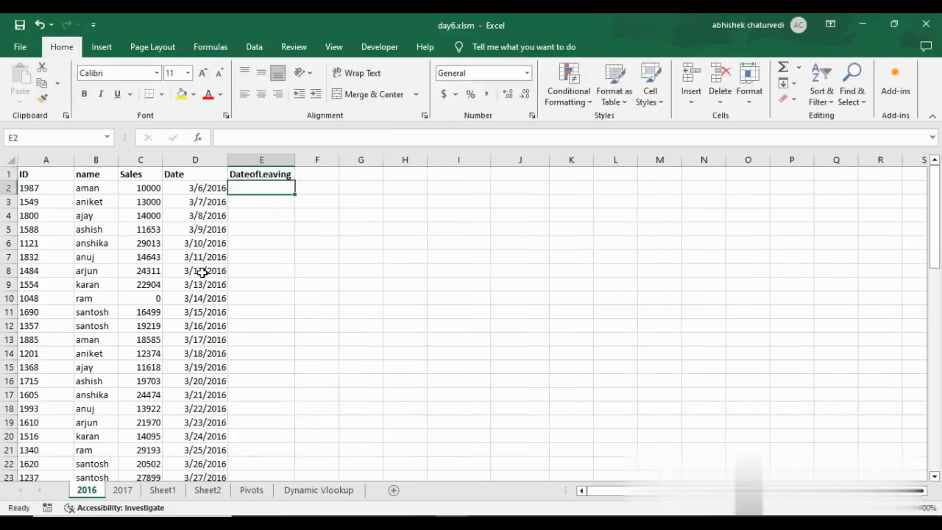
pyautogui.write('=')
pyautogui.press('Left')
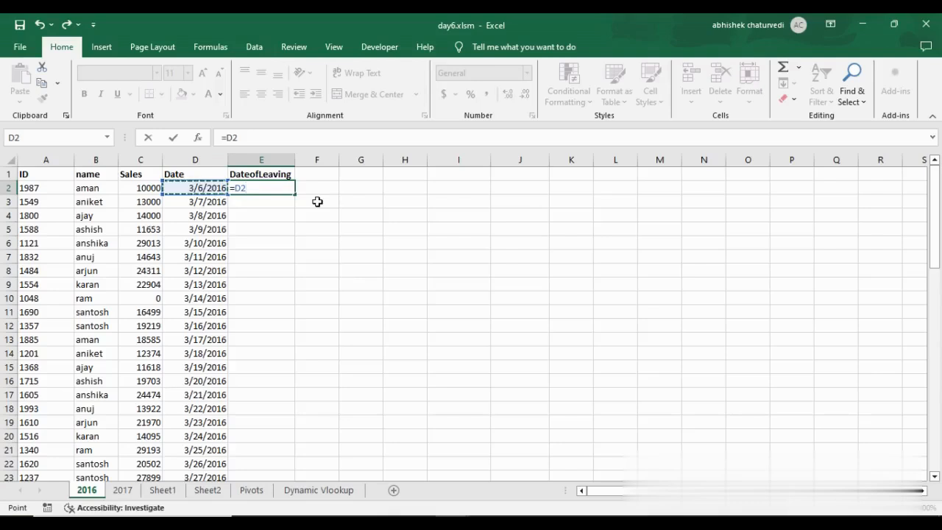
pyautogui.write('+')
pyautogui.write('1')
pyautogui.hotkey('ctrl', 'Return')
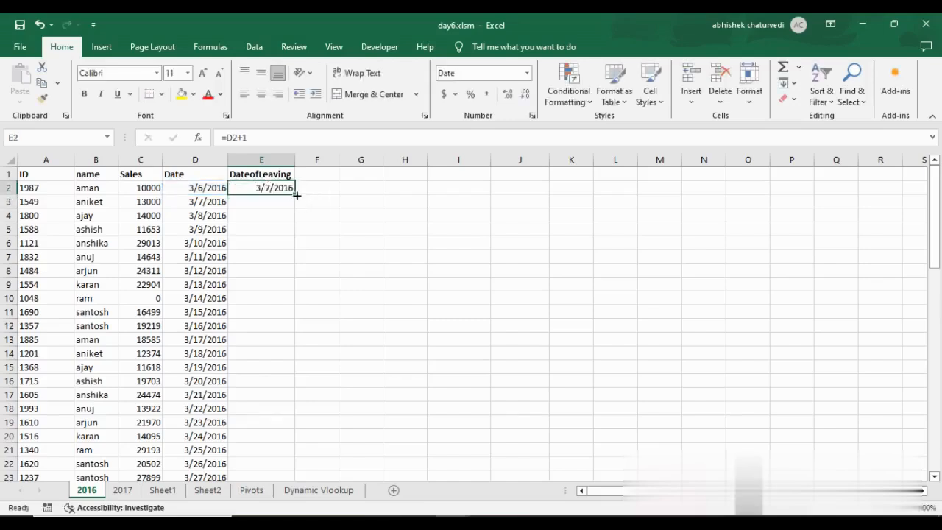
pyautogui.doubleClick(296, 193)
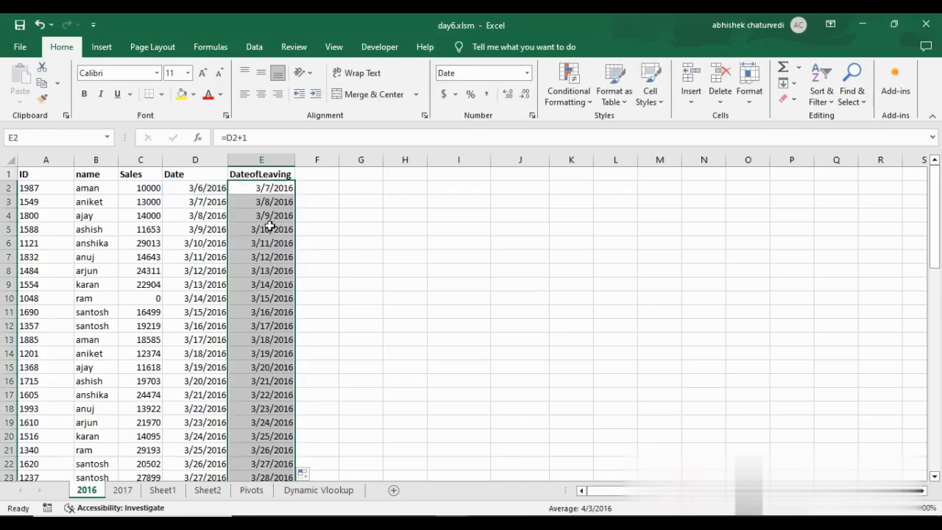
# Replace the formulas in the DateofLeaving column with their values by copying and pasting as values.
pyautogui.hotkey('ctrl', 'c')
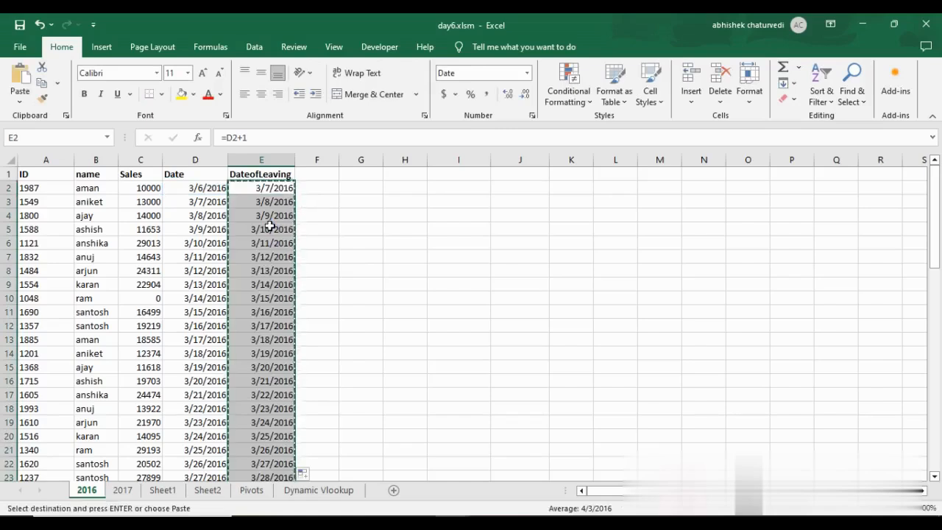
pyautogui.click(20, 99)
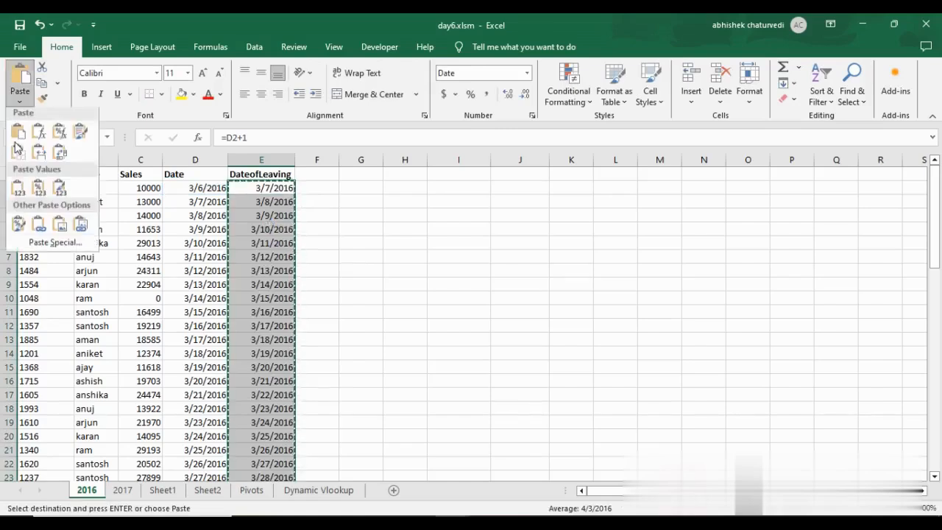
pyautogui.click(17, 193)
pyautogui.press('Escape')
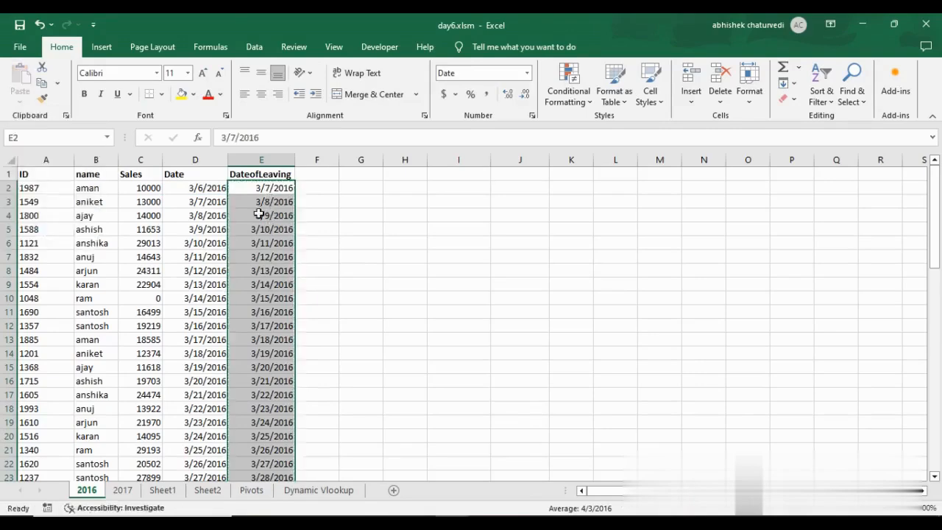
# Copy the DateofLeaving header from the 2016 sheet into C1 of the Dynamic Vlookup sheet and autofit column C.
pyautogui.click(263, 189)
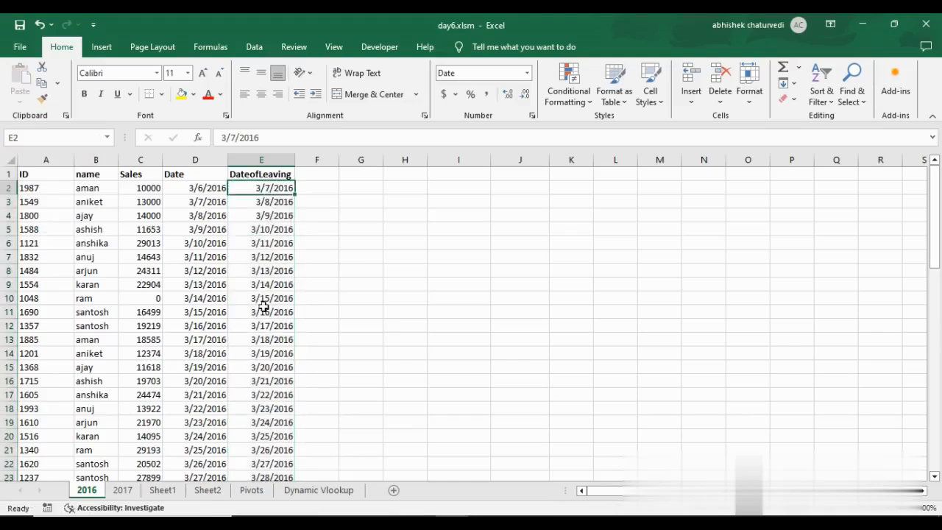
pyautogui.click(318, 494)
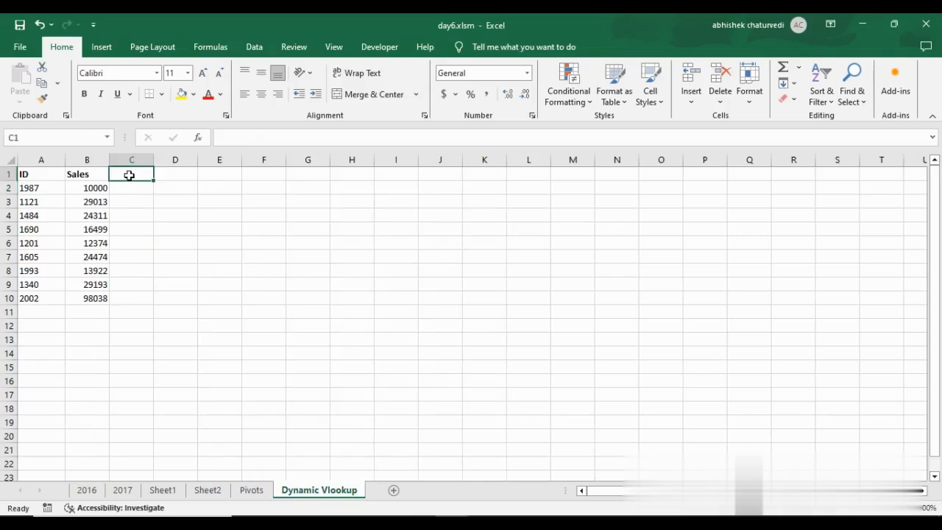
pyautogui.click(87, 490)
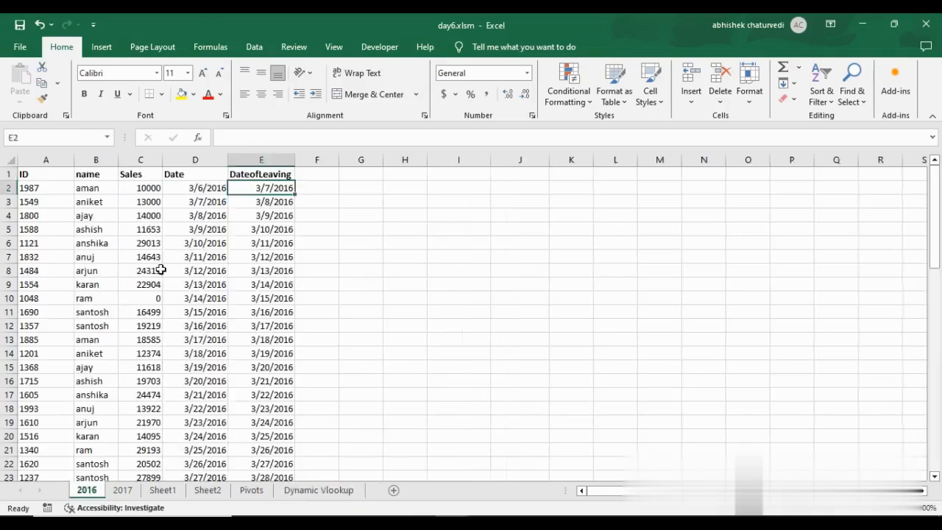
pyautogui.click(259, 174)
pyautogui.hotkey('ctrl', 'c')
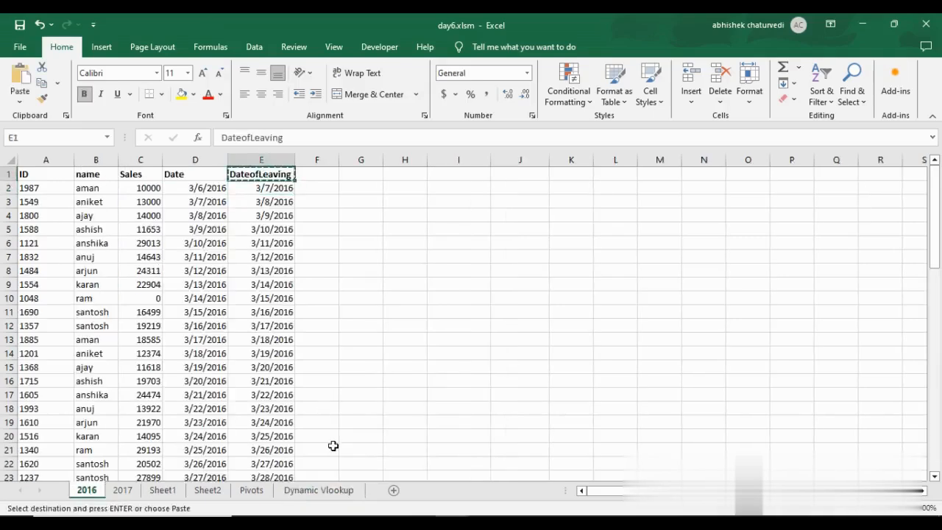
pyautogui.click(326, 490)
pyautogui.hotkey('ctrl', 'v')
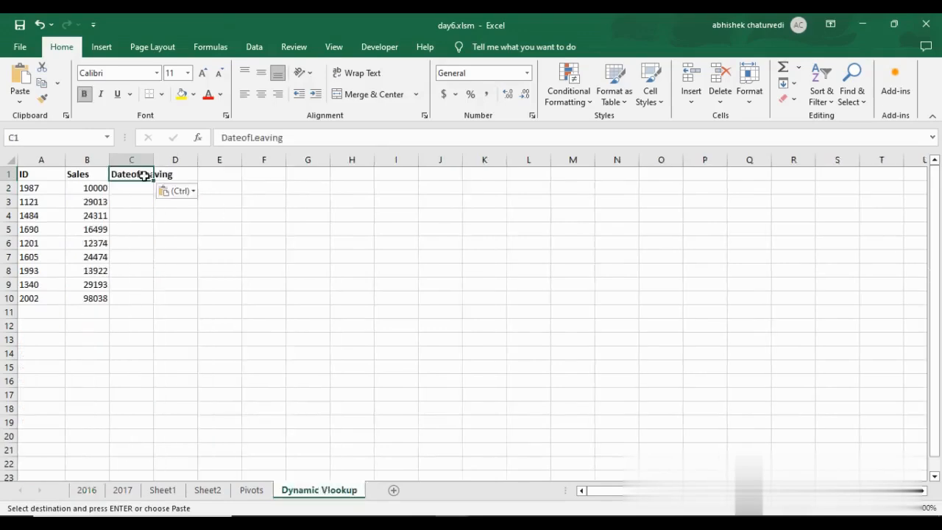
pyautogui.doubleClick(152, 160)
# Lock the column of the lookup value in B2's VLOOKUP as $A2 and fill the formula down the Sales column.
pyautogui.click(104, 190)
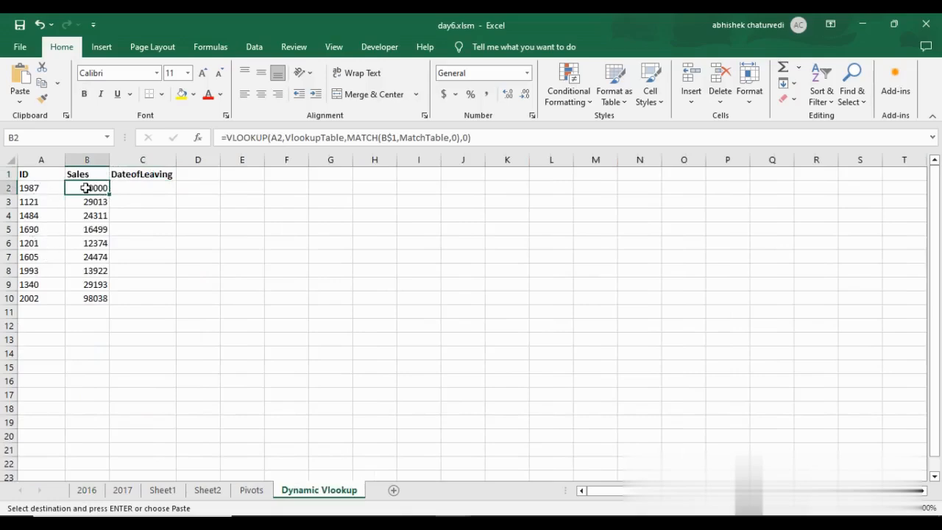
pyautogui.moveTo(109, 194)
pyautogui.mouseDown()
pyautogui.moveTo(173, 190)
pyautogui.moveTo(108, 194)
pyautogui.mouseUp()
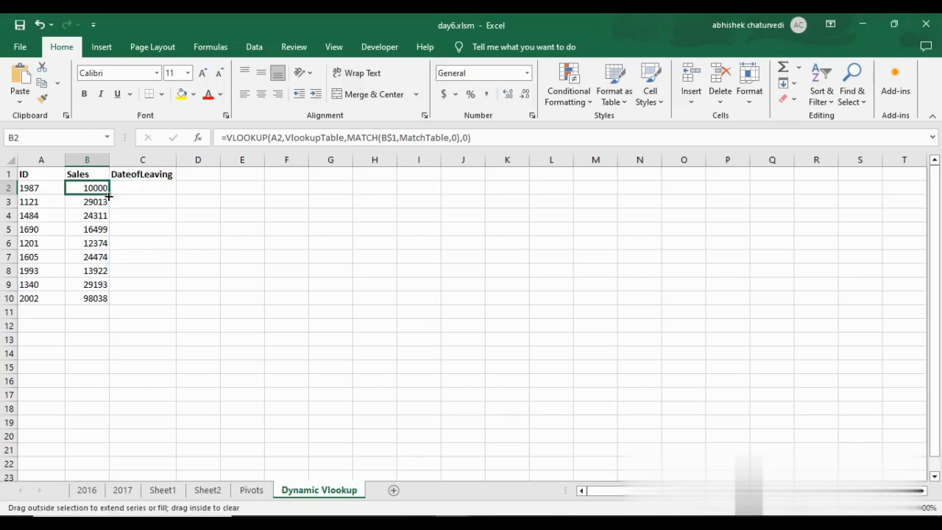
pyautogui.click(269, 138)
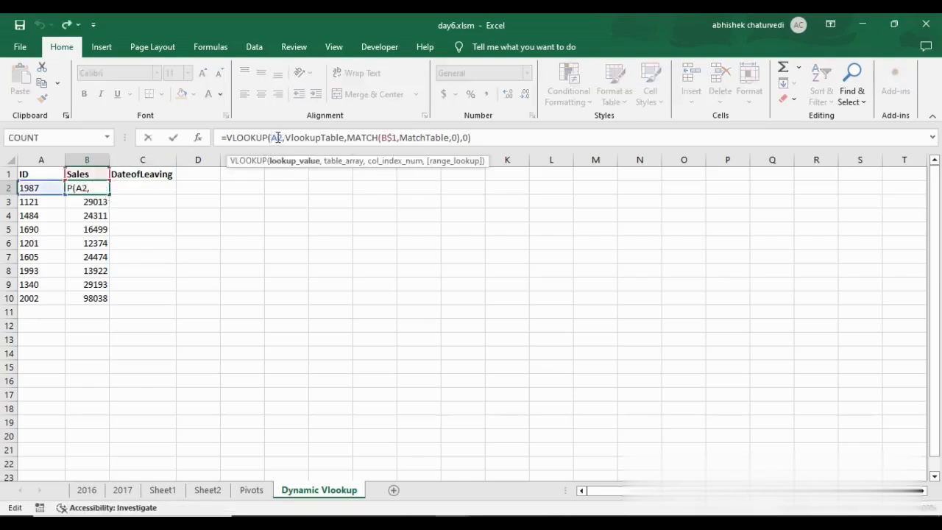
pyautogui.write('$')
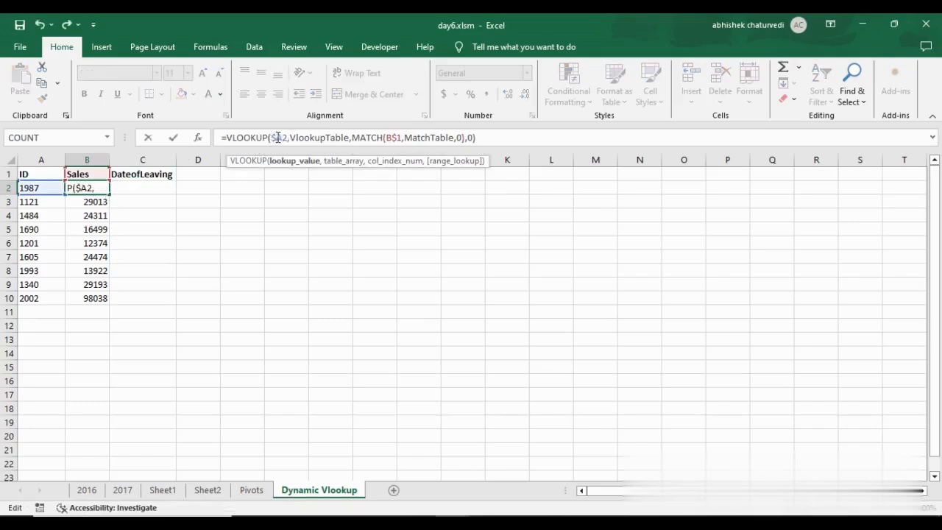
pyautogui.hotkey('ctrl', 'Return')
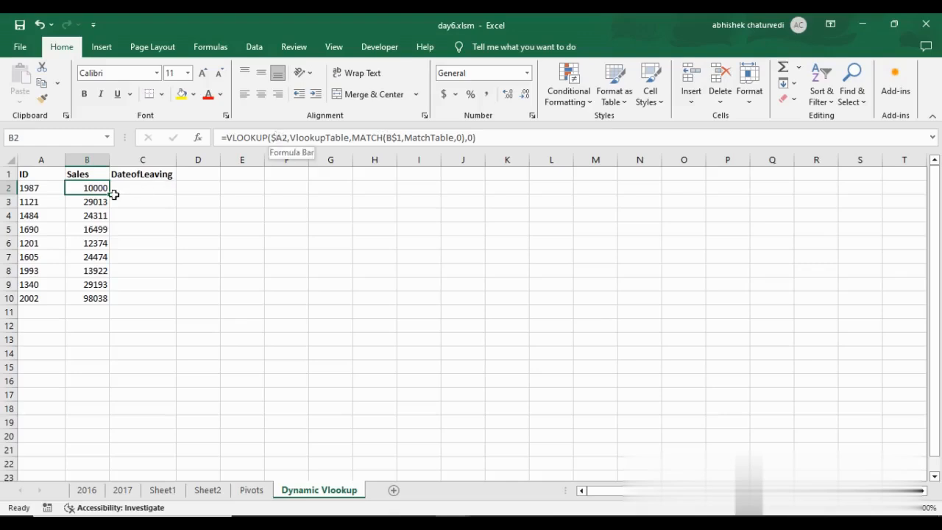
pyautogui.click(97, 297)
pyautogui.click(97, 187)
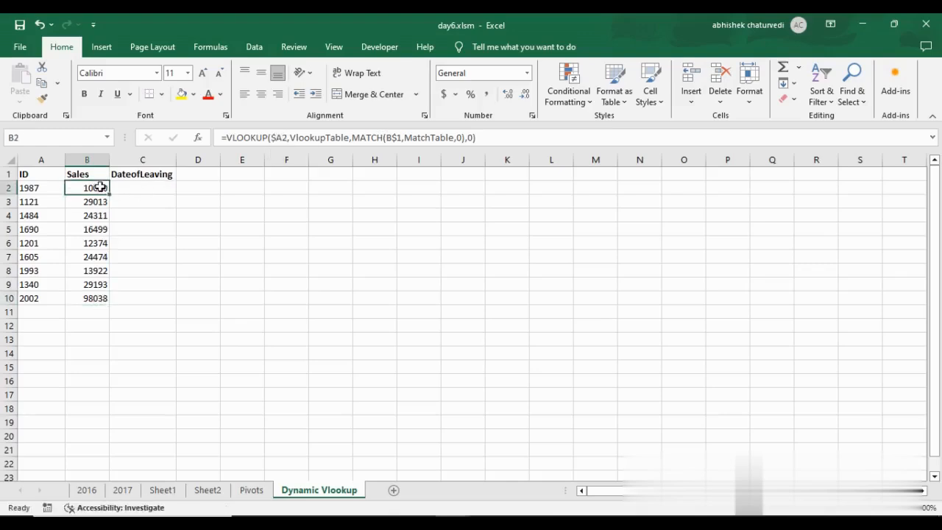
pyautogui.doubleClick(108, 191)
pyautogui.hotkey('ctrl', 'shift', 'Down')
# Fill the B2 lookup formula across and down the DateofLeaving column through C10, formatting the results as Short Date.
pyautogui.click(98, 189)
pyautogui.moveTo(111, 193); pyautogui.dragTo(171, 191)
pyautogui.click(162, 189)
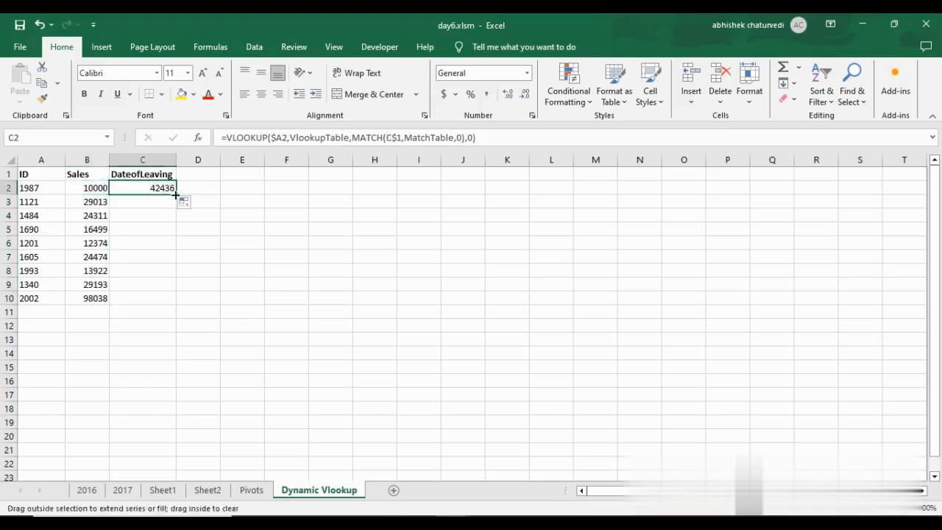
pyautogui.doubleClick(175, 193)
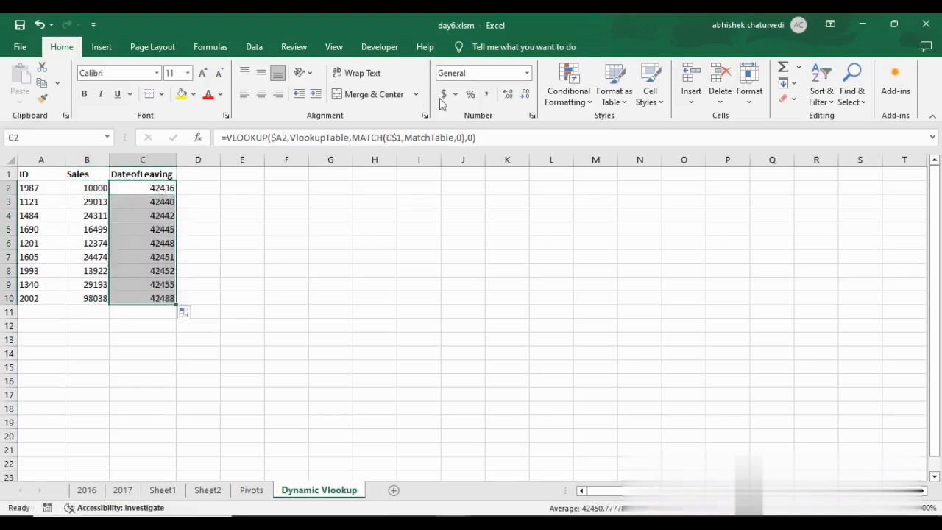
pyautogui.click(528, 74)
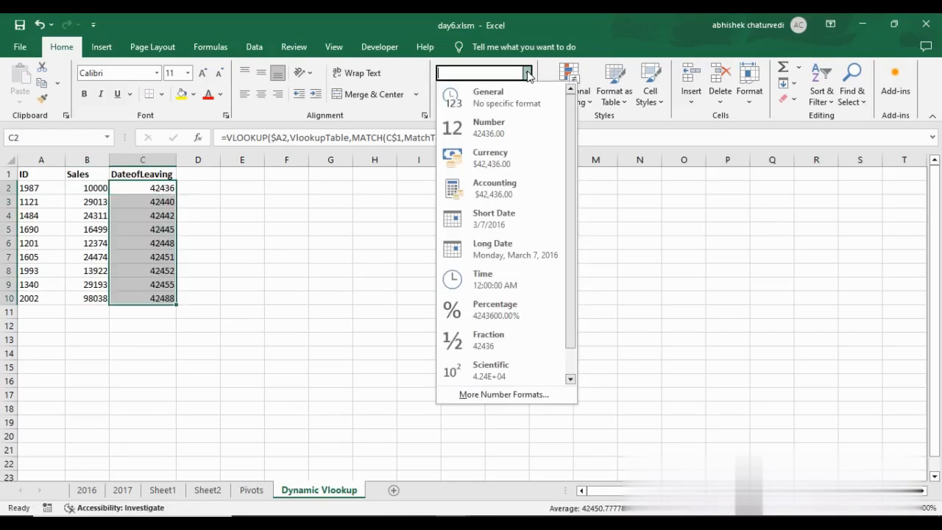
pyautogui.click(504, 219)
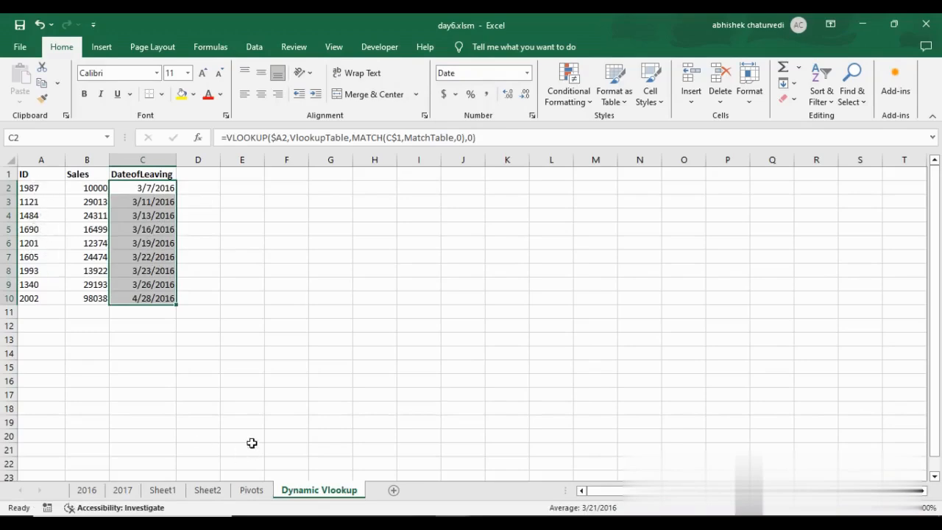
# On the 2016 sheet, enter =D2+365 in E2 and fill it down the DateofLeaving column.
pyautogui.click(93, 492)
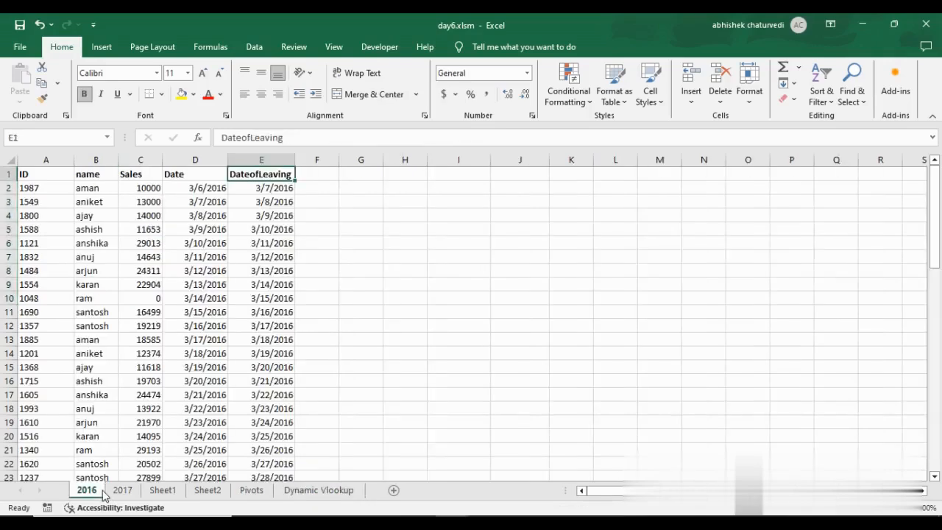
pyautogui.click(273, 185)
pyautogui.write('=')
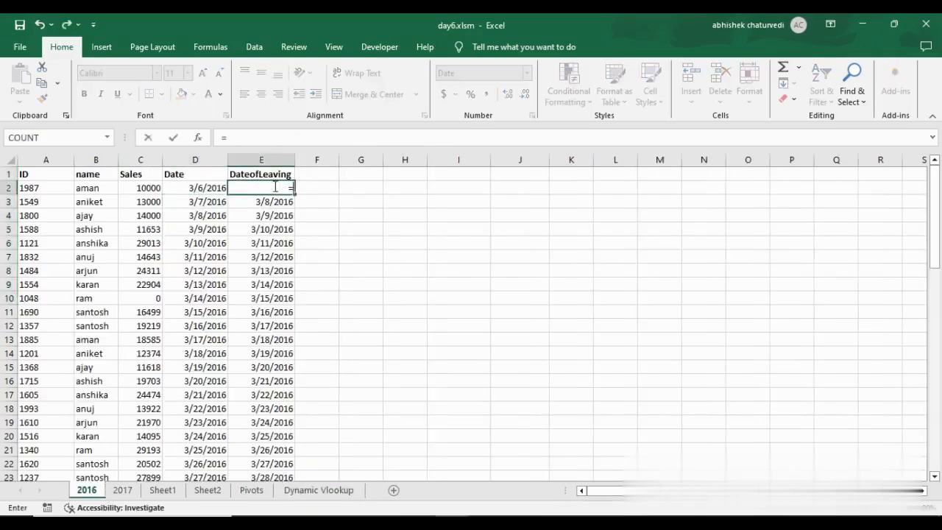
pyautogui.press('Left')
pyautogui.write('+')
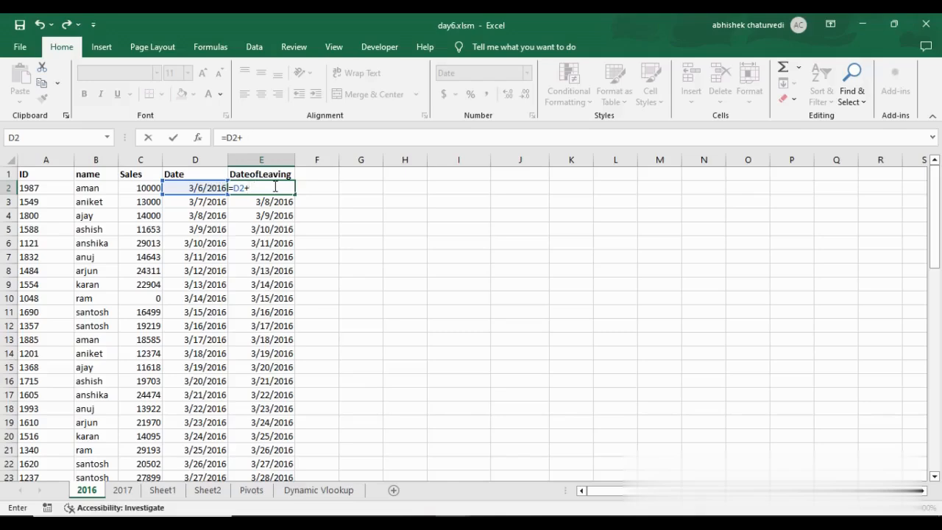
pyautogui.write('65')
pyautogui.press('Return')
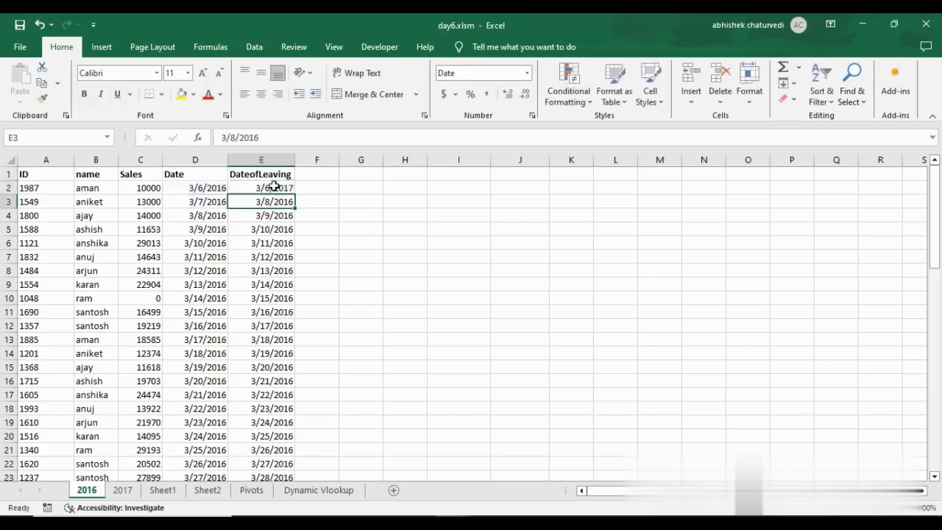
pyautogui.click(274, 187)
pyautogui.doubleClick(295, 193)
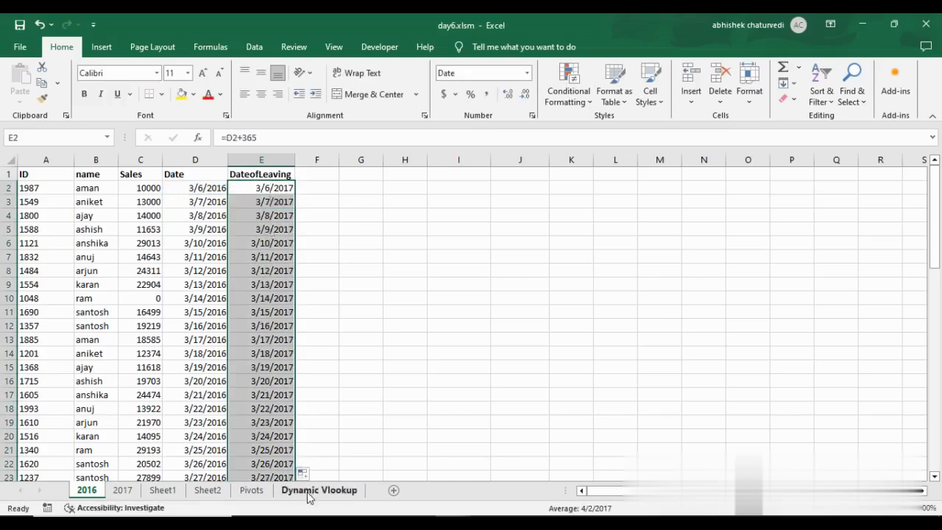
# Convert the =D2+365 results in the DateofLeaving column to static values by pasting them over themselves as values.
pyautogui.hotkey('ctrl', 'c')
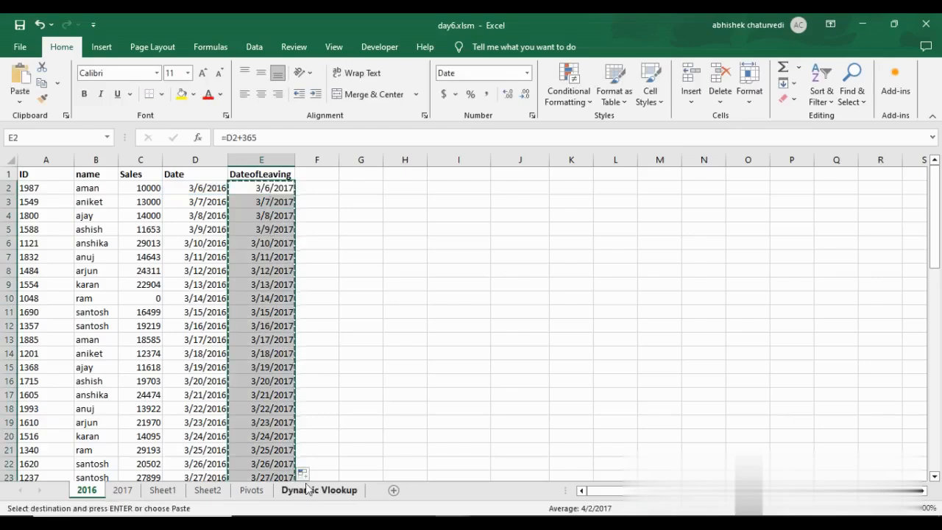
pyautogui.click(18, 102)
pyautogui.click(17, 190)
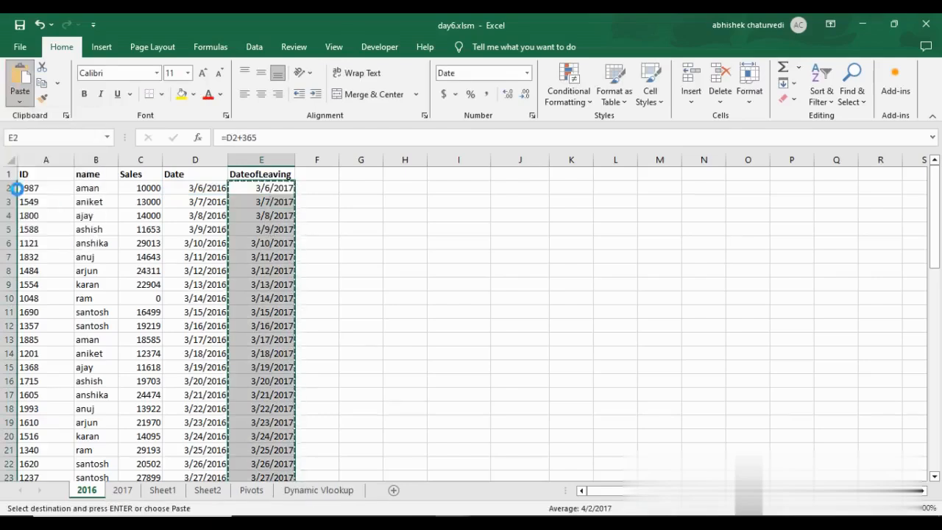
pyautogui.press('Escape')
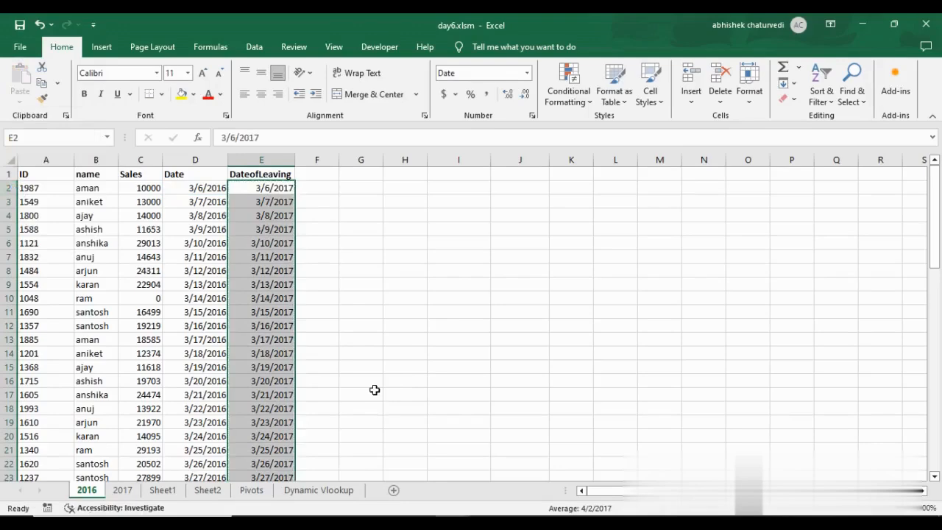
# Check the lookup results and formulas in the DateofLeaving column of the Dynamic Vlookup sheet against the changed source dates.
pyautogui.click(314, 490)
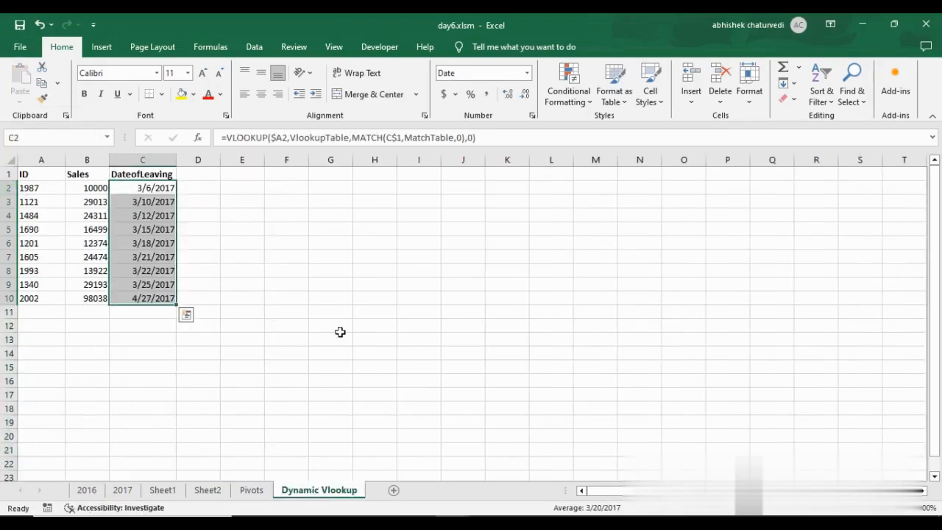
pyautogui.click(147, 188)
pyautogui.click(148, 243)
pyautogui.click(149, 270)
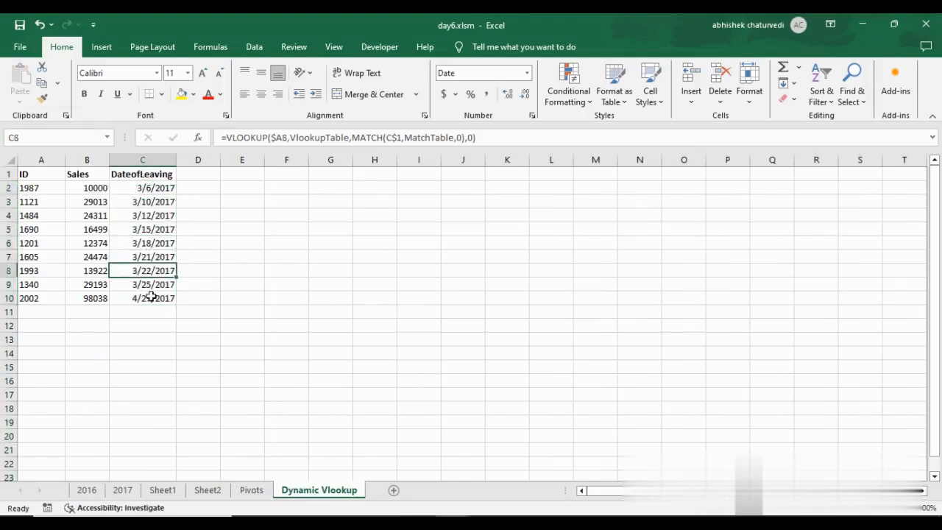
pyautogui.click(151, 297)
pyautogui.click(152, 189)
pyautogui.click(156, 243)
pyautogui.click(152, 271)
pyautogui.click(154, 297)
pyautogui.click(142, 228)
pyautogui.click(143, 189)
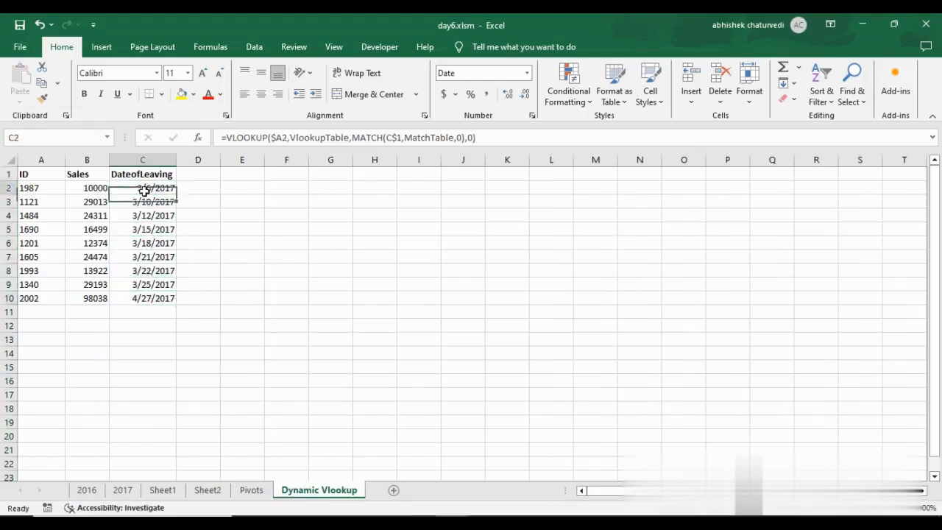
pyautogui.click(144, 228)
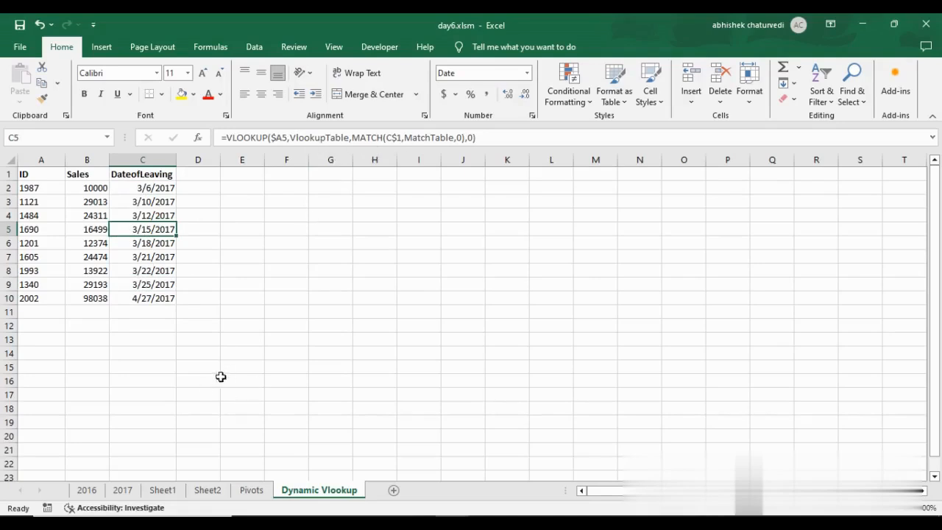
# Examine the empty header cells beside DateofLeaving on the 2016 and Dynamic Vlookup sheets, and review the formula in C2.
pyautogui.click(86, 490)
pyautogui.moveTo(313, 174); pyautogui.dragTo(702, 174)
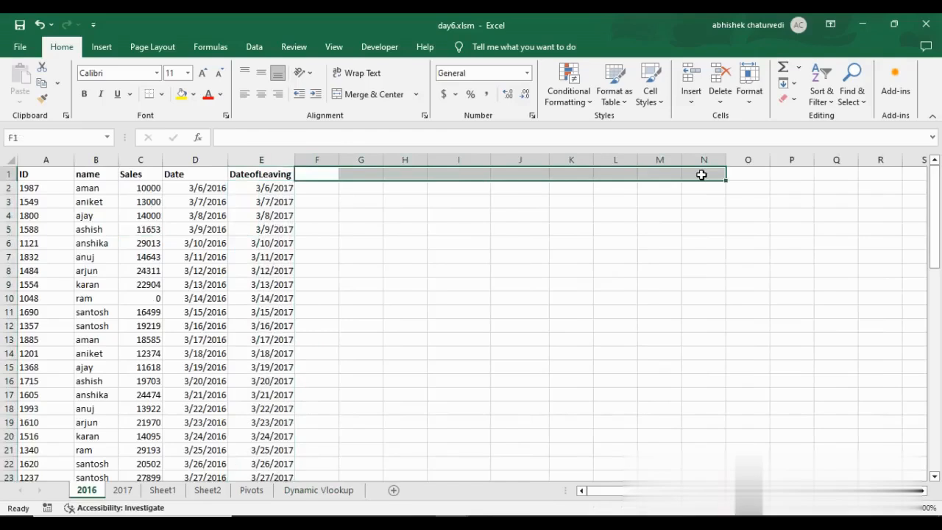
pyautogui.click(294, 490)
pyautogui.click(197, 174)
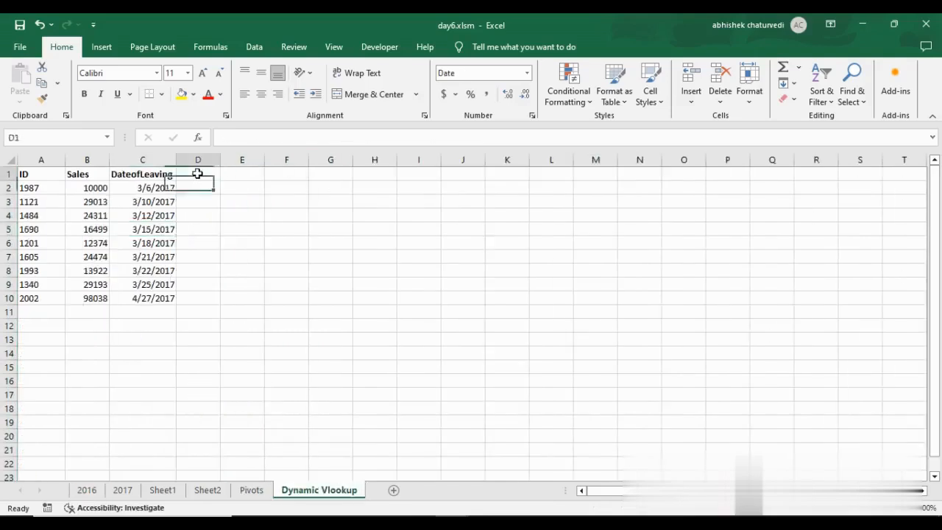
pyautogui.moveTo(197, 173); pyautogui.dragTo(333, 172)
pyautogui.click(191, 187)
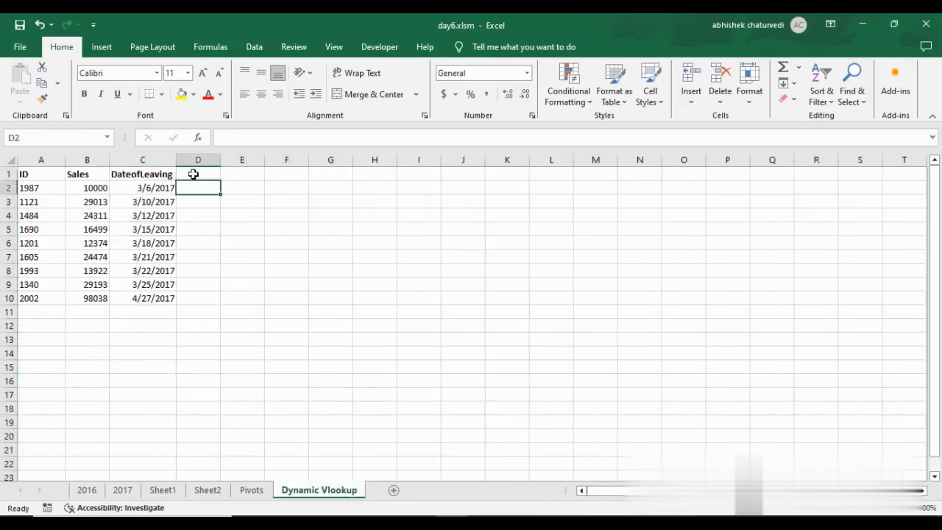
pyautogui.click(193, 174)
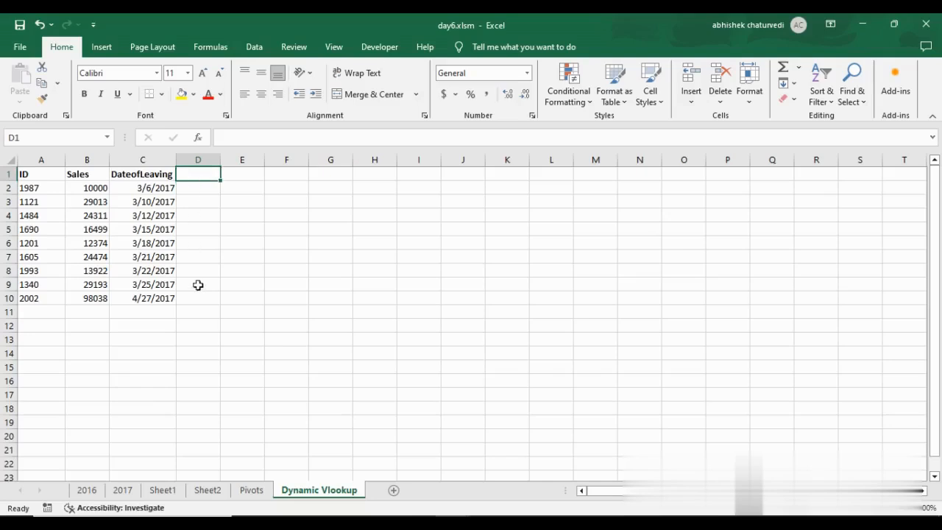
pyautogui.click(144, 188)
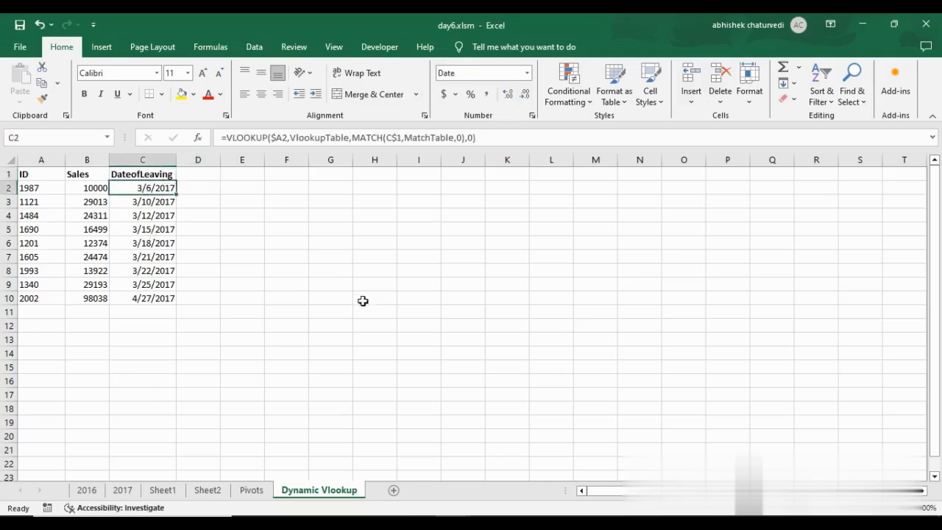